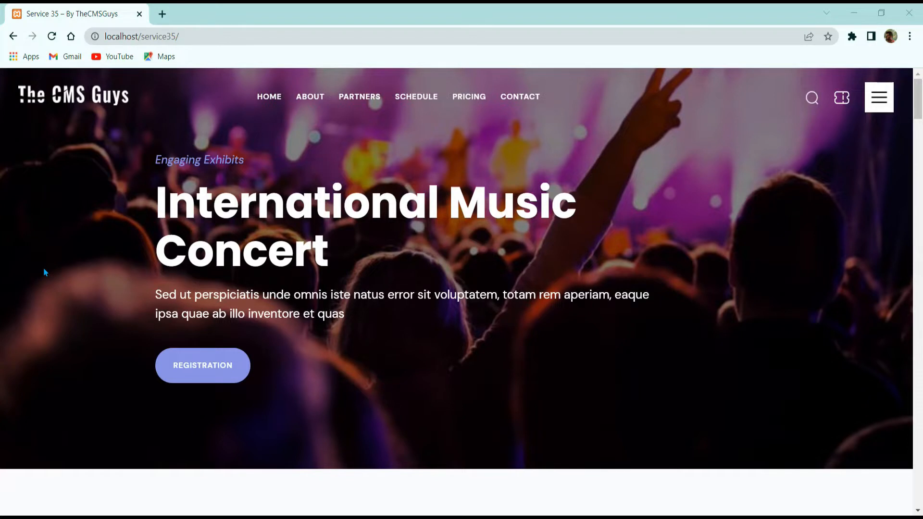
Go to localhost/service35/wp-admin to reach the WordPress login page.
click(189, 381)
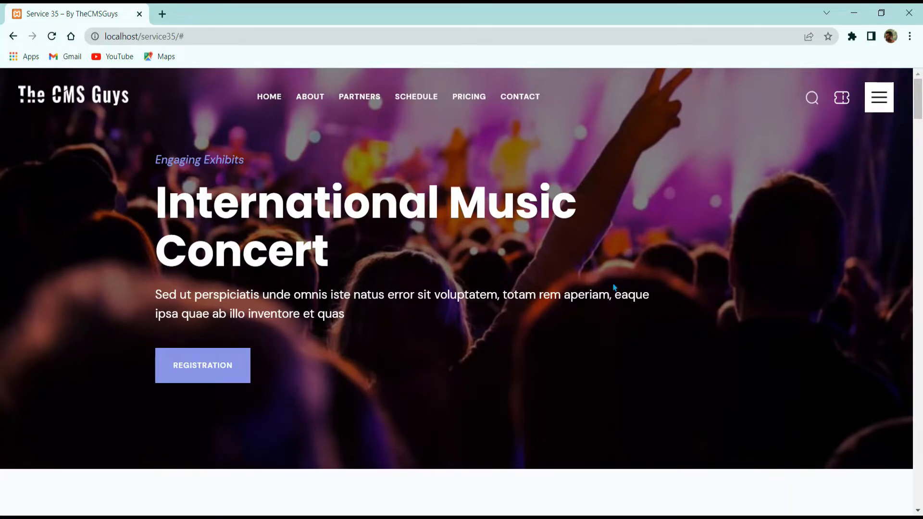
click(217, 40)
key(BackSpace)
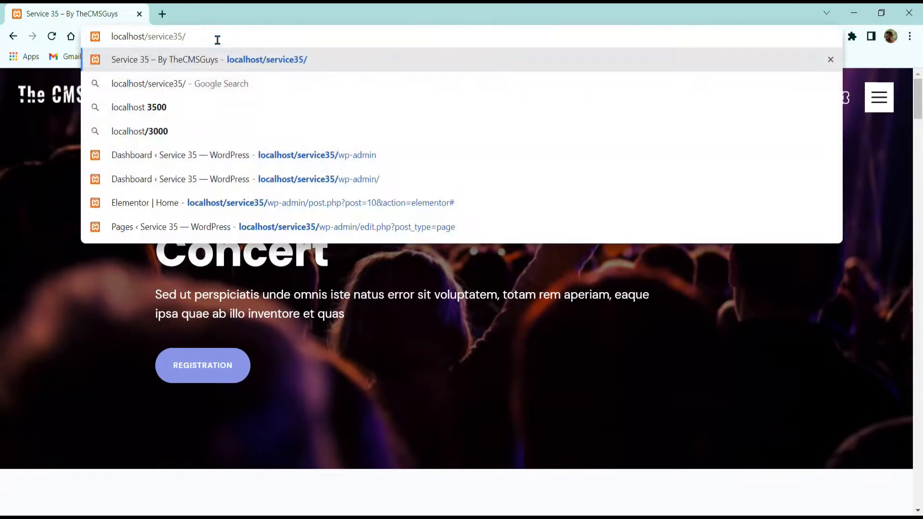
text(wp-admin)
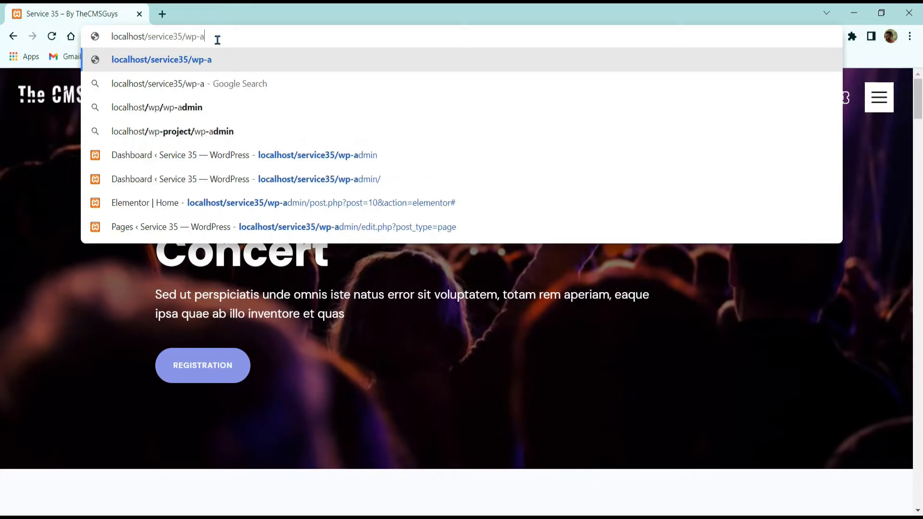
key(Return)
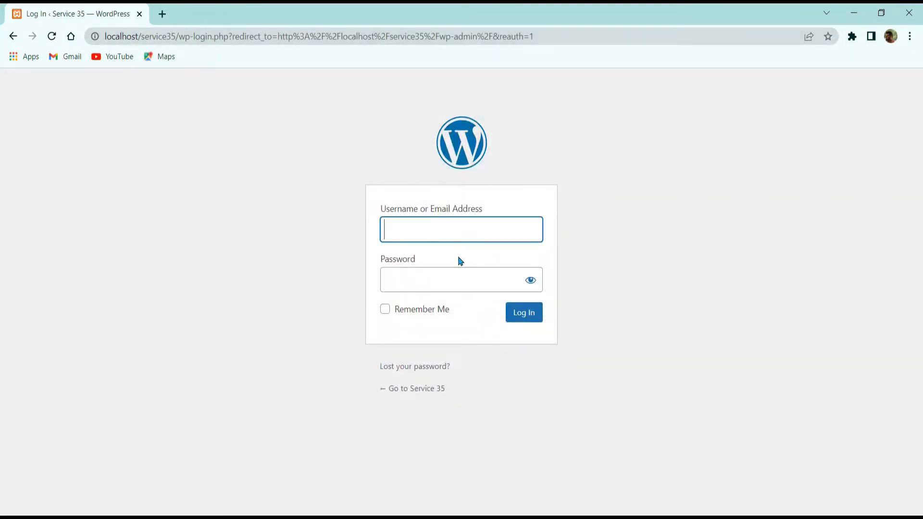
Sign in with the admin username and password.
text(admin)
key(Tab)
text(a)
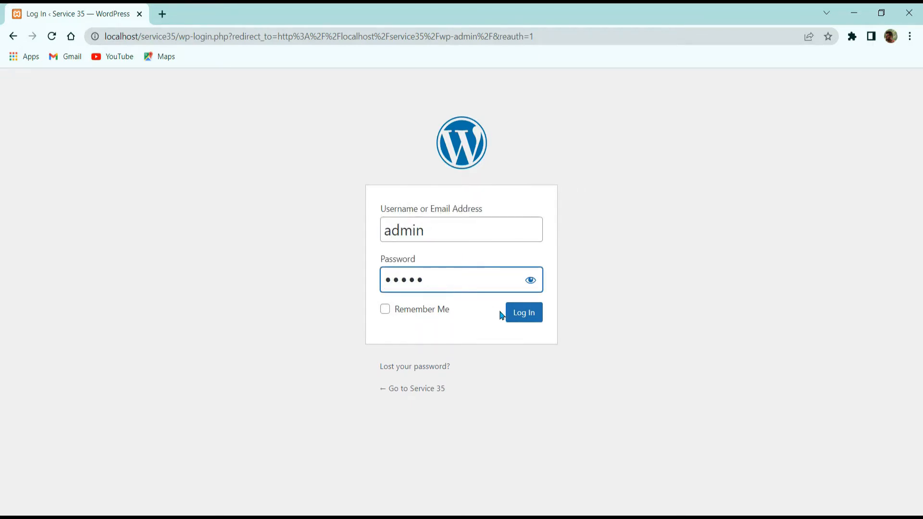
click(514, 315)
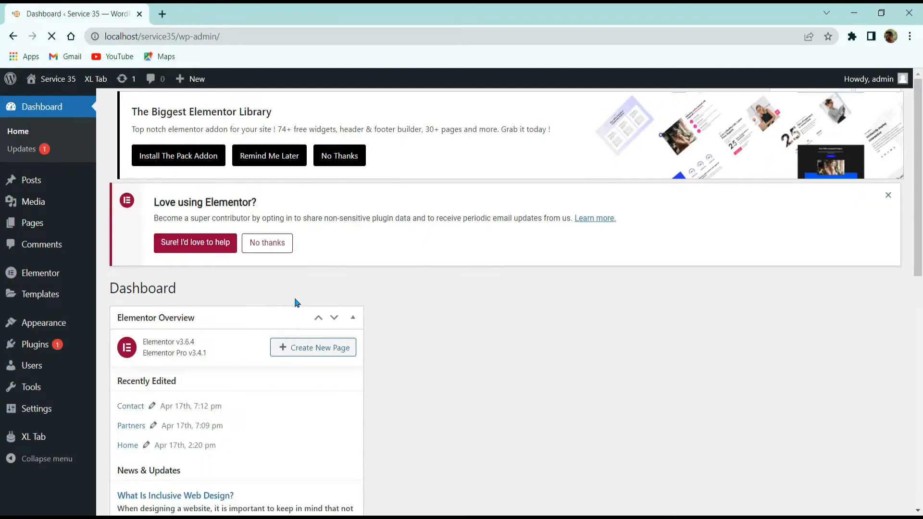
Scroll the Dashboard and go to Plugins > Installed Plugins.
scroll(368, 296, down, 6)
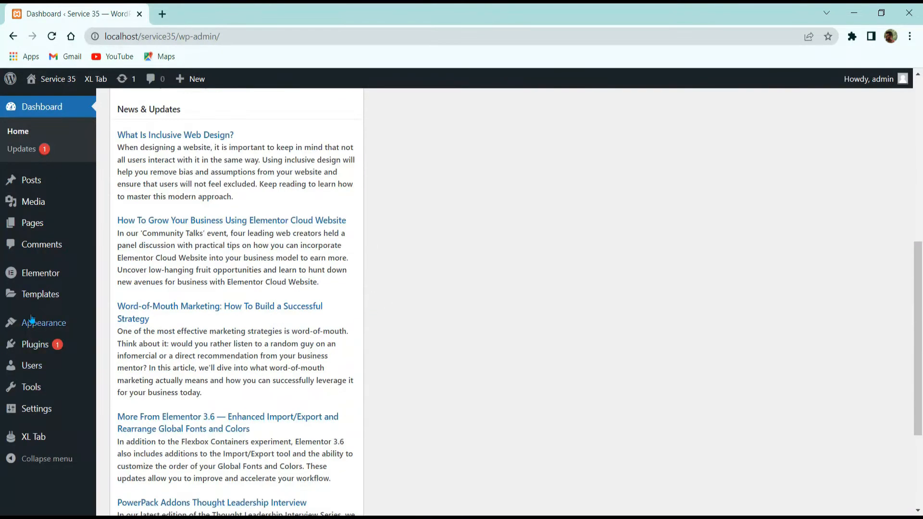
mouse_move(31, 352)
scroll(236, 313, down, 3)
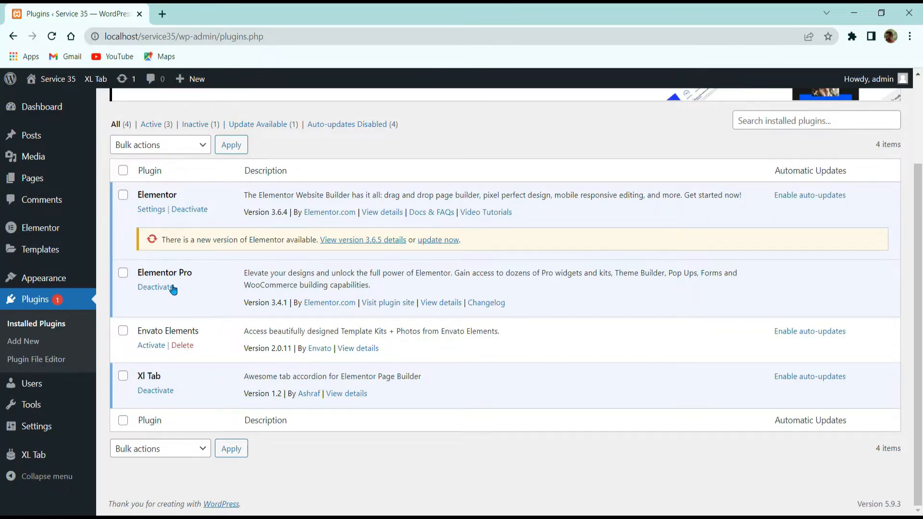
scroll(197, 306, up, 3)
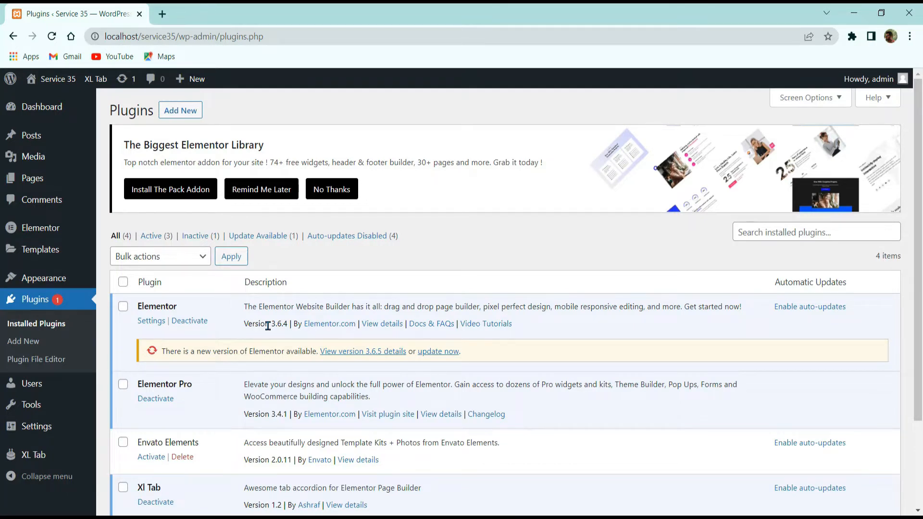
Search the plugin directory for 'elementor' from the Add Plugins page.
click(183, 117)
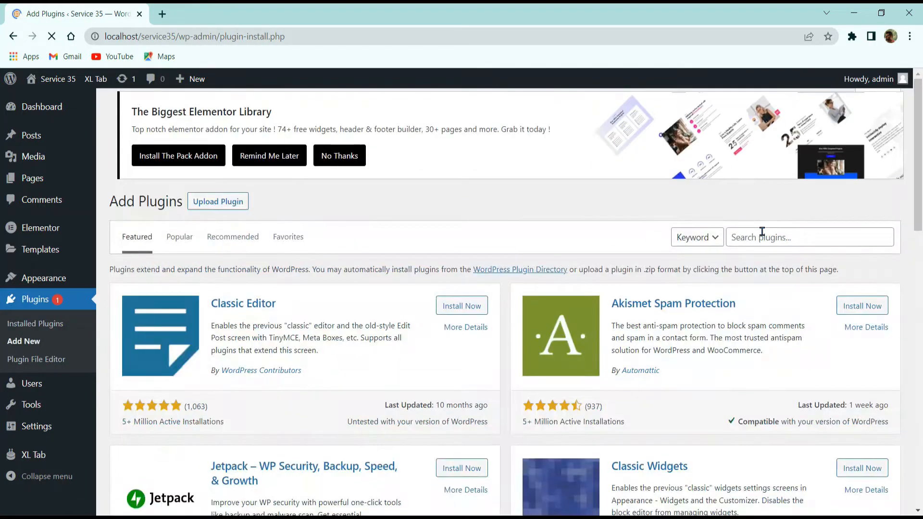
click(762, 233)
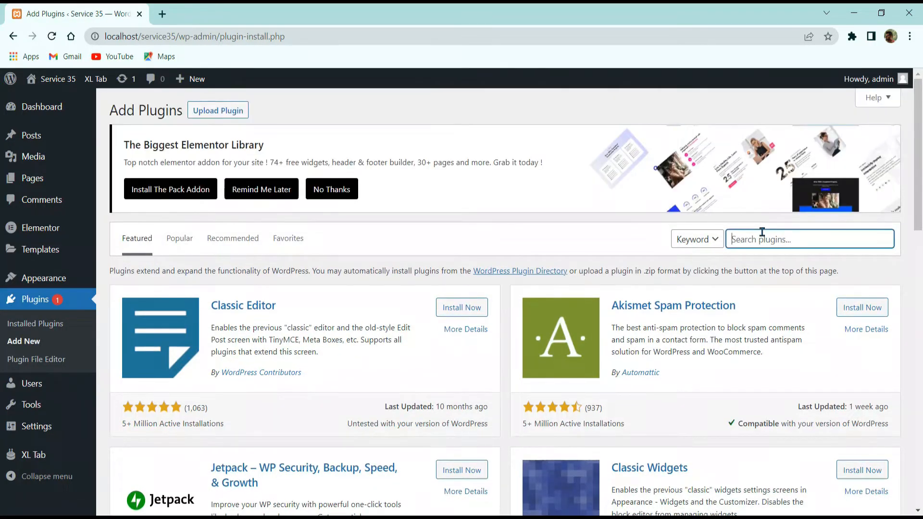
text(pre)
key(ctrl+a)
text(elementor)
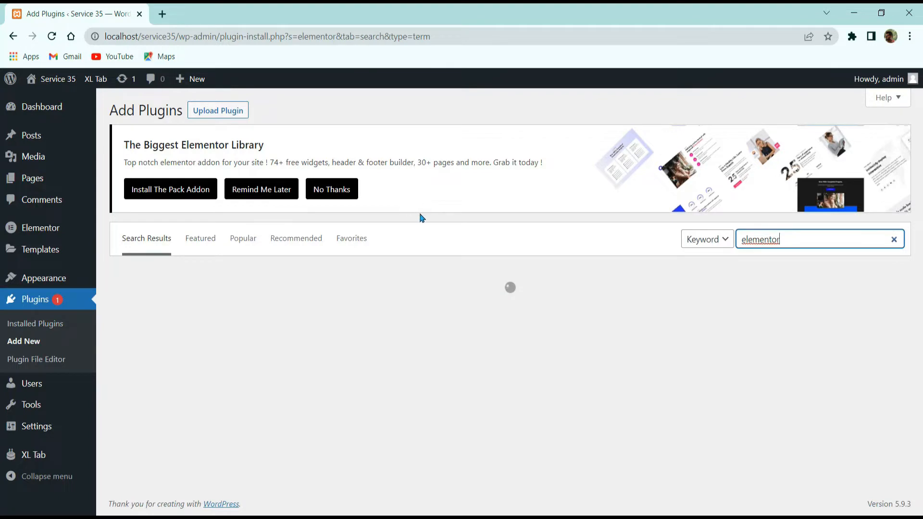
Install and activate Premium Addons for Elementor.
scroll(413, 314, down, 3)
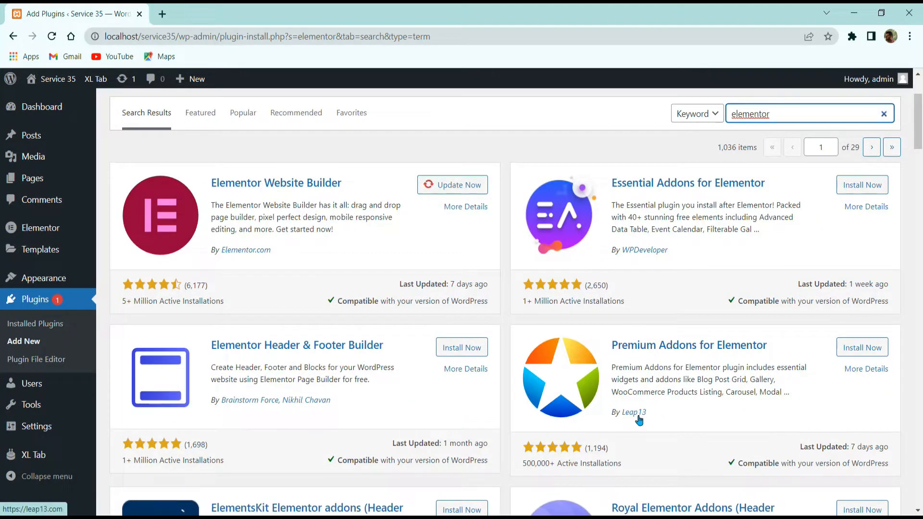
click(855, 348)
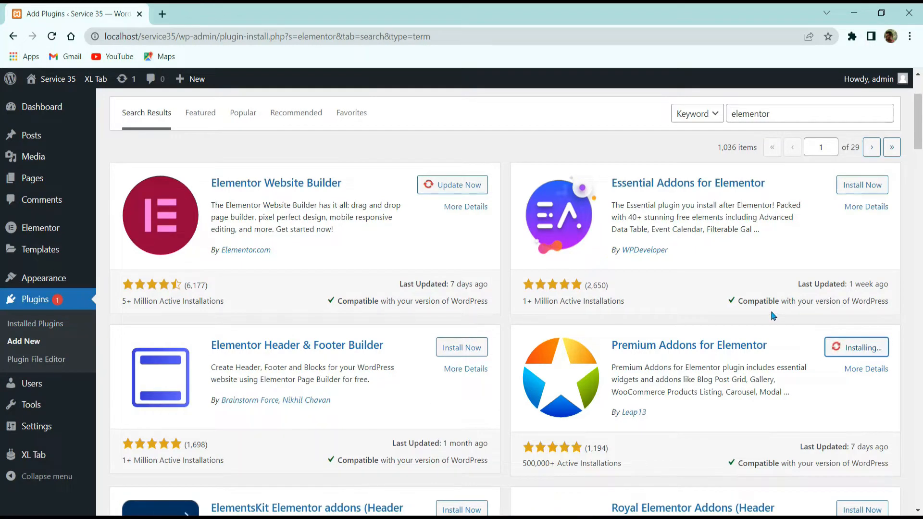
scroll(773, 316, down, 3)
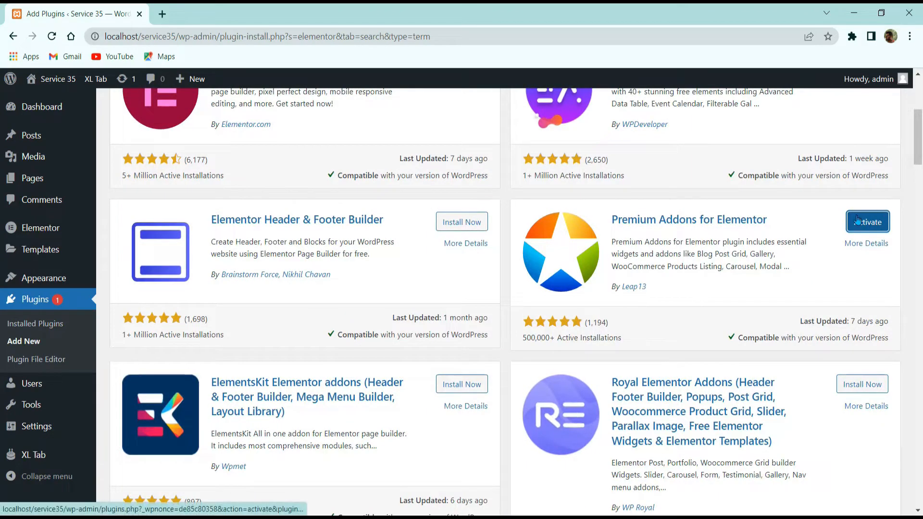
click(858, 220)
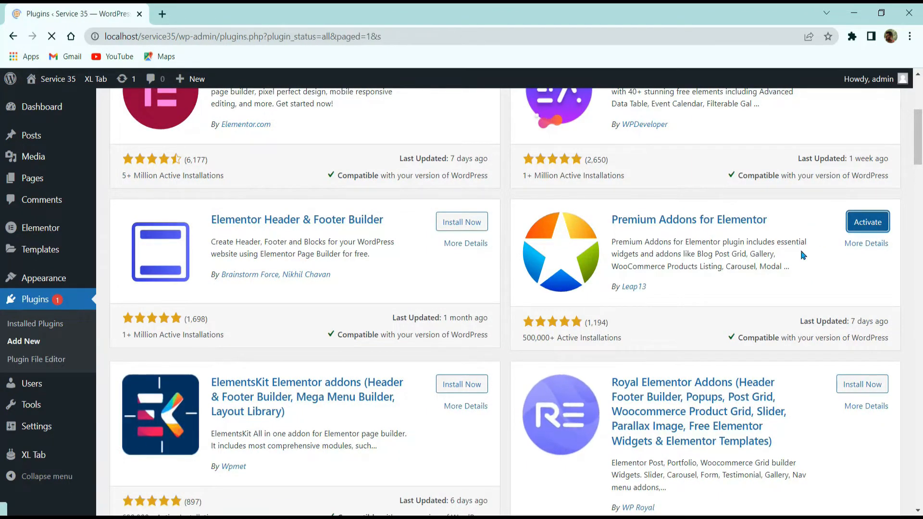
scroll(252, 303, down, 5)
scroll(251, 313, up, 1)
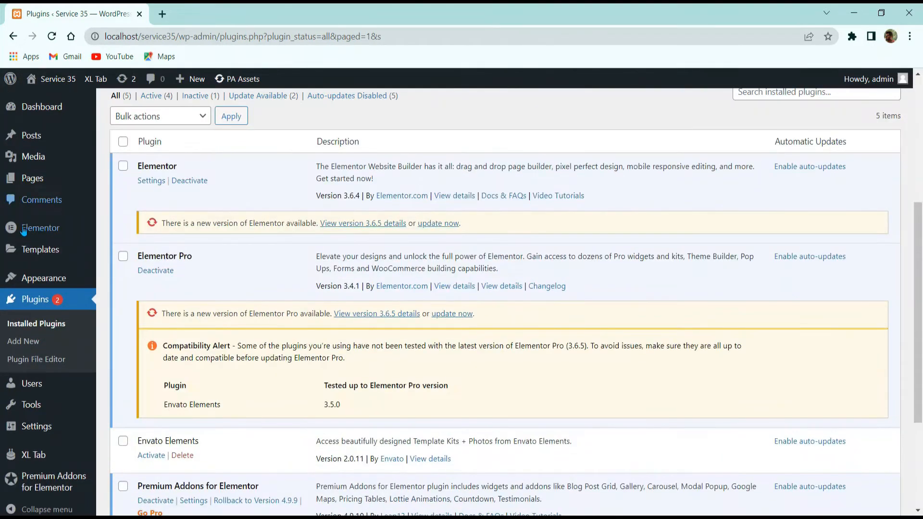
scroll(23, 232, up, 5)
click(19, 193)
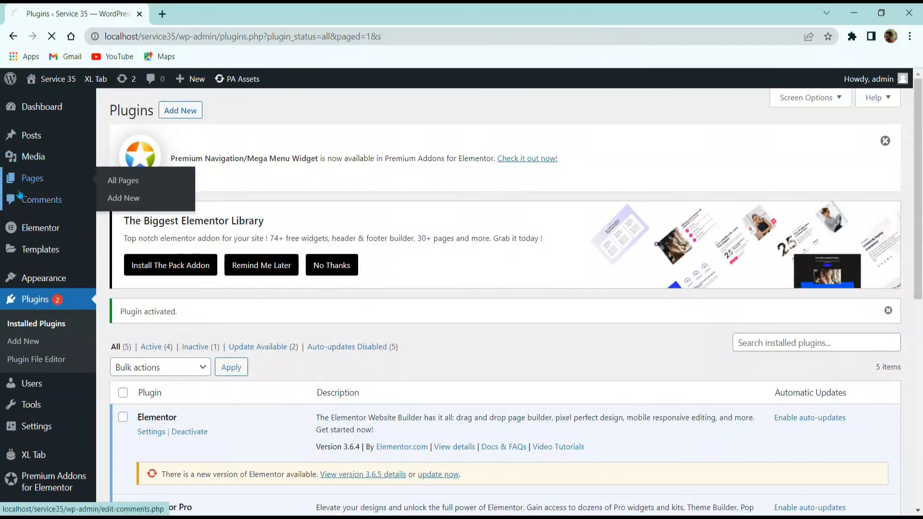
Open the Home page with Elementor and load the editor URL in a second tab.
scroll(182, 293, down, 4)
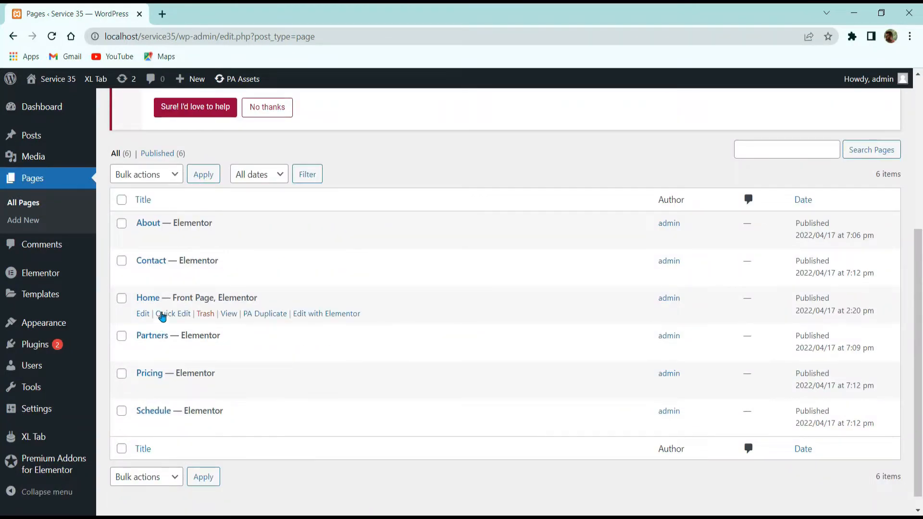
click(317, 315)
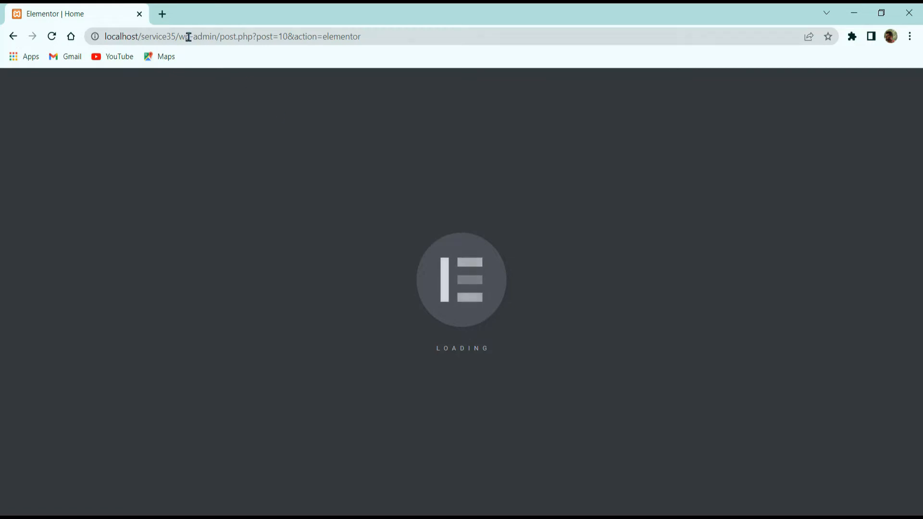
click(162, 13)
click(68, 10)
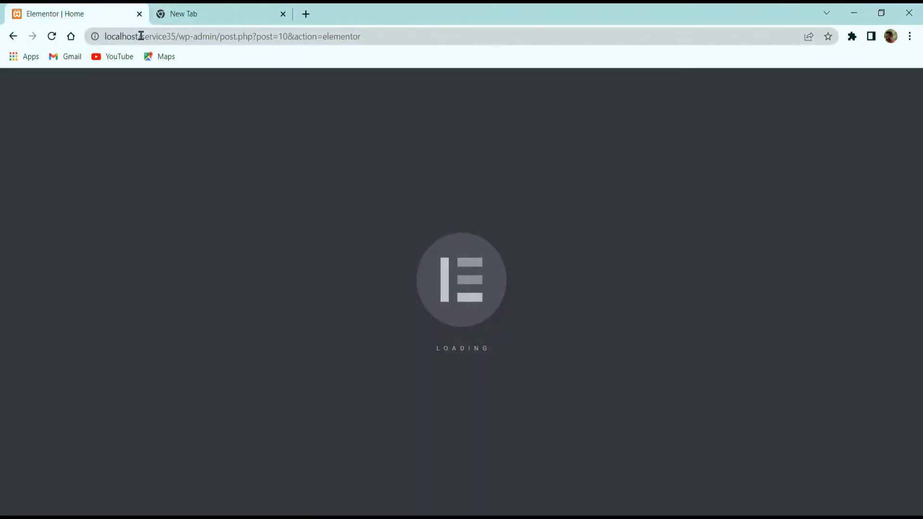
click(141, 36)
key(ctrl+c)
click(199, 8)
click(222, 37)
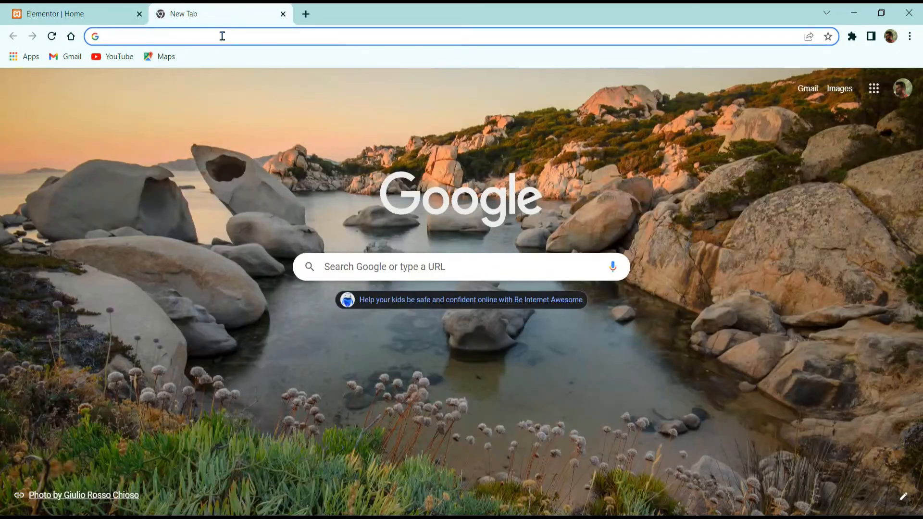
key(ctrl+v)
key(Return)
Load the site's front end in the first tab, then return to the editor tab.
drag(221, 14, 53, 15)
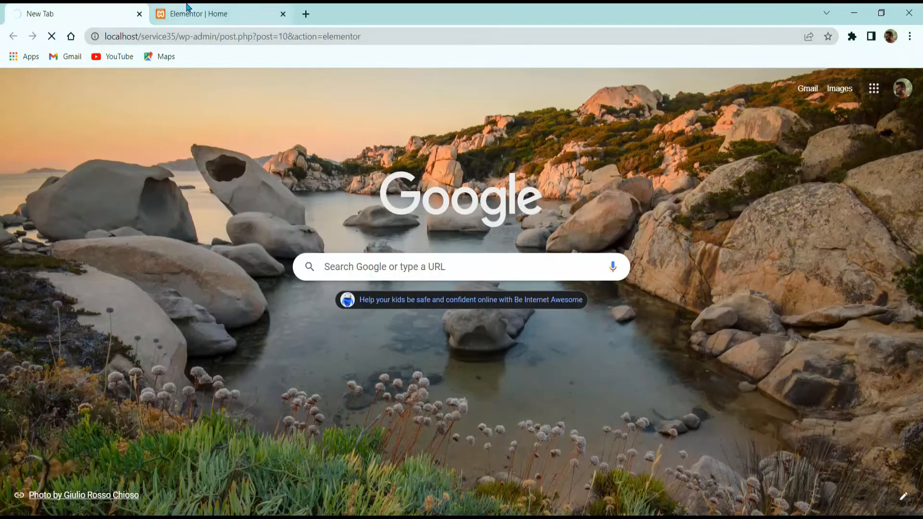
click(103, 10)
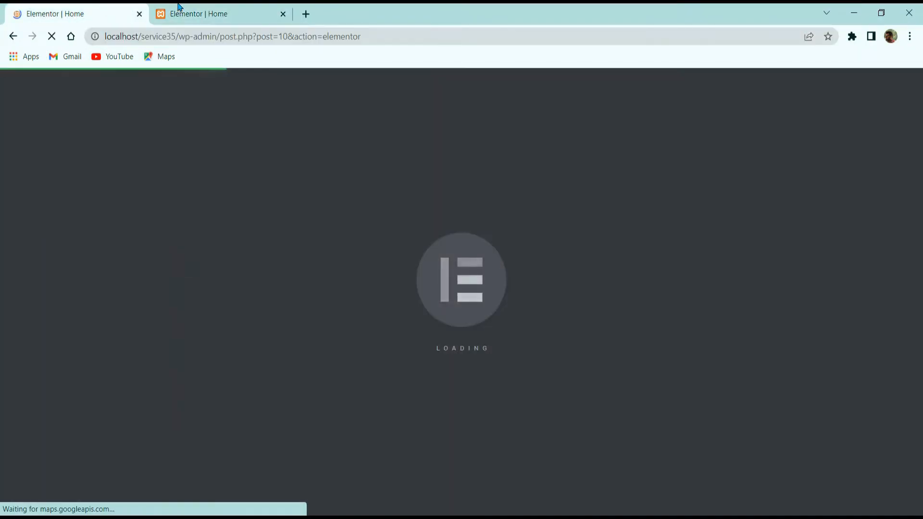
click(175, 9)
click(97, 7)
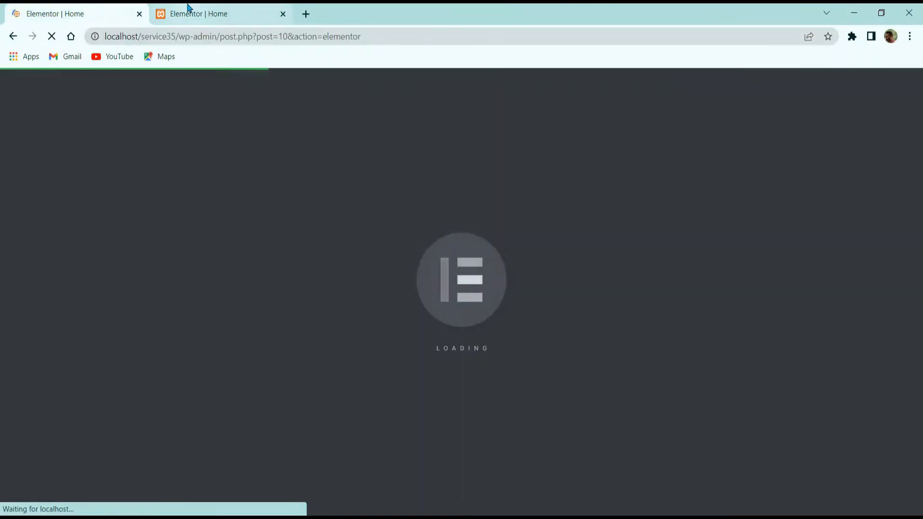
drag(179, 36, 507, 48)
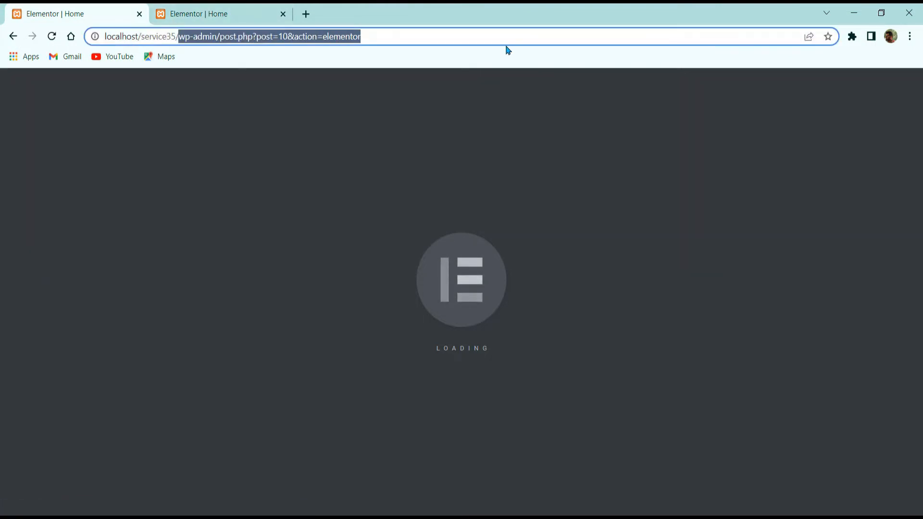
key(BackSpace)
key(Return)
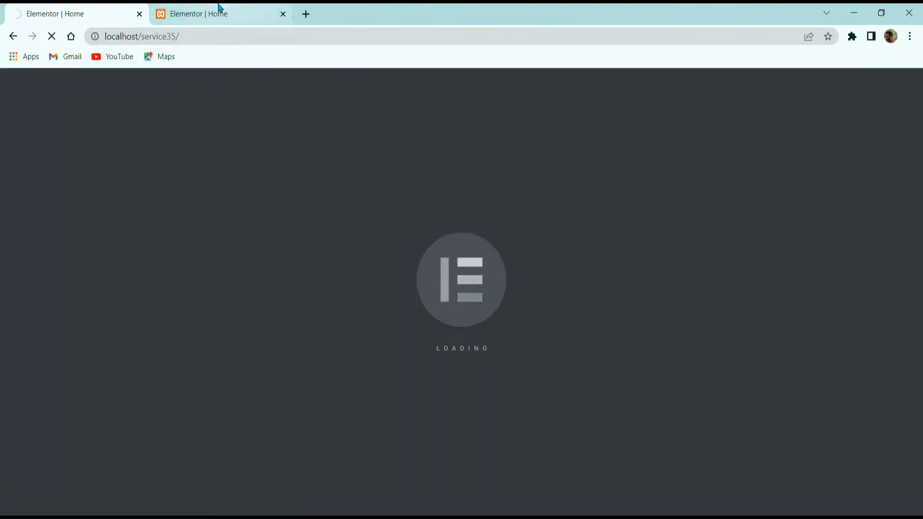
click(220, 9)
click(146, 127)
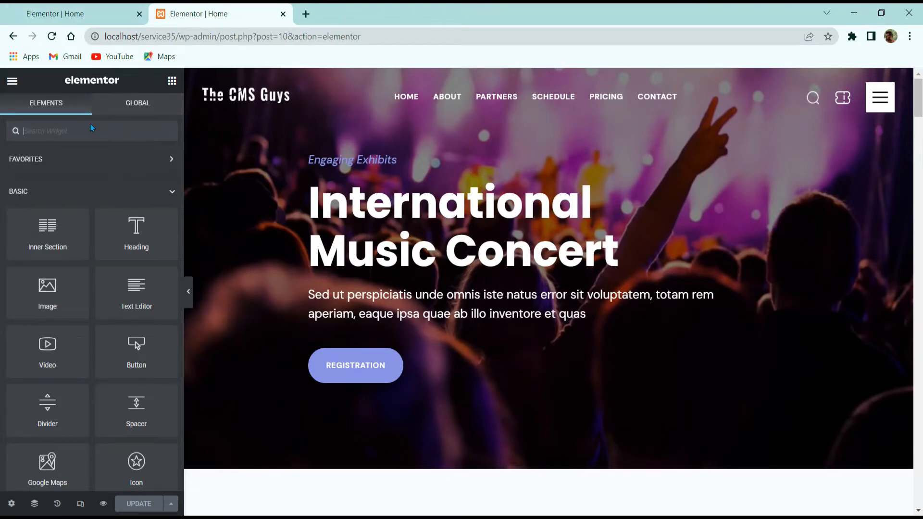
Find the Premium Modal Box widget with 'moda' and drop it below the hero.
text(moda)
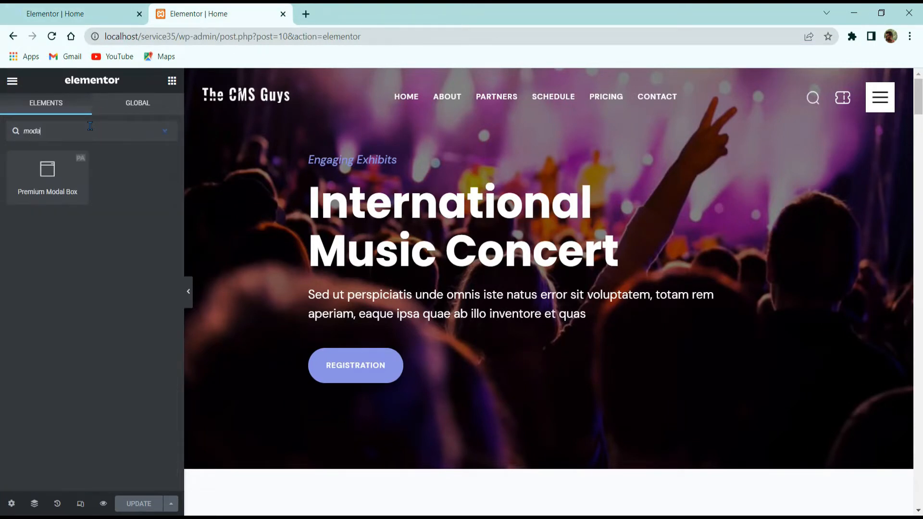
drag(47, 185, 368, 380)
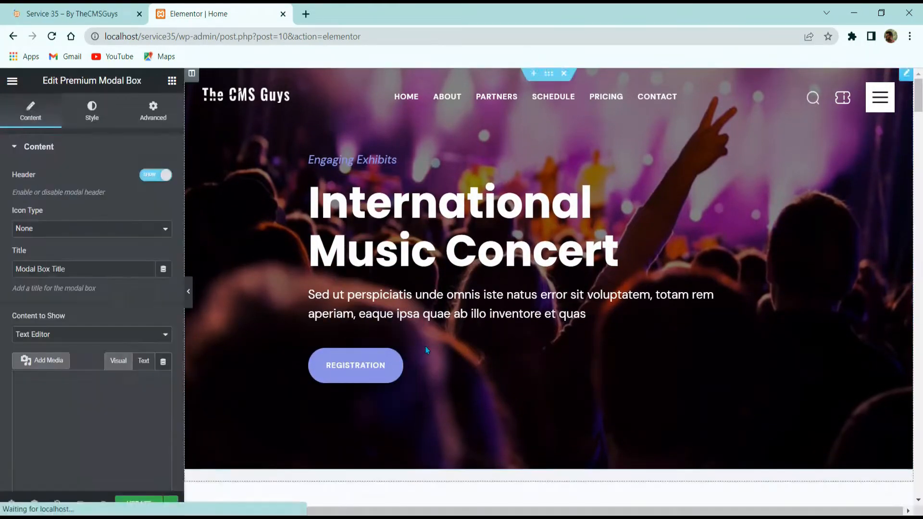
scroll(586, 260, up, 3)
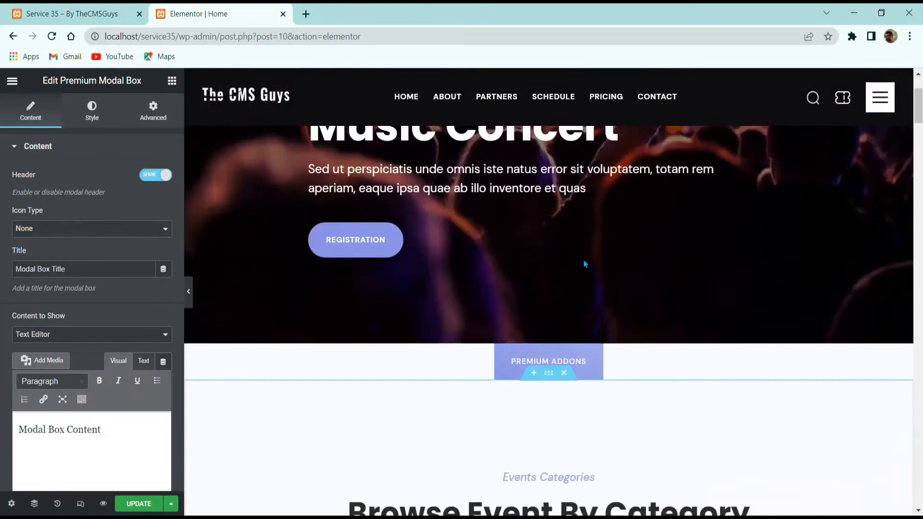
scroll(404, 227, up, 3)
click(542, 126)
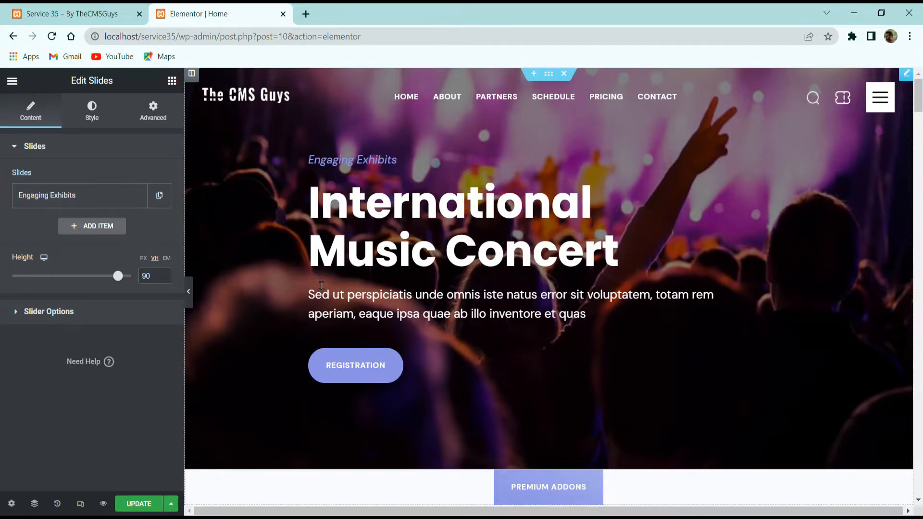
scroll(321, 285, down, 15)
scroll(545, 318, up, 5)
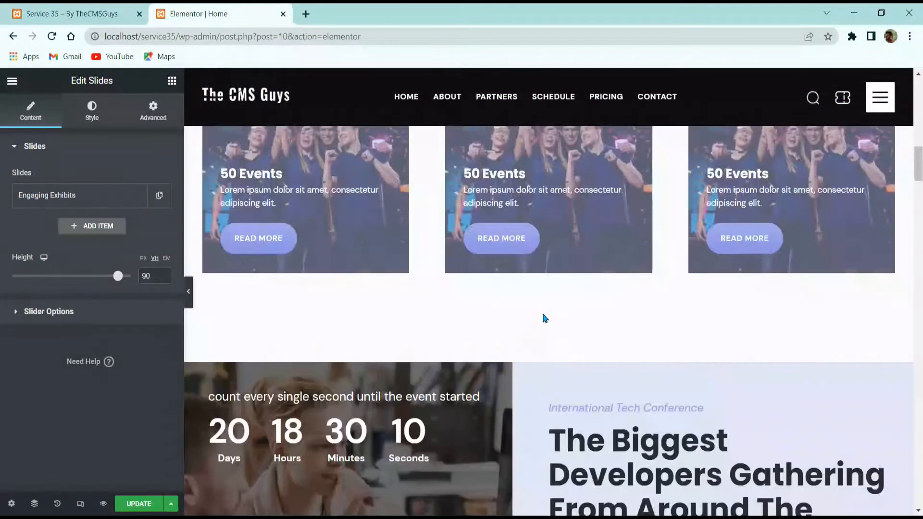
Move the modal box into the first event card above Read More.
click(560, 238)
scroll(443, 303, up, 3)
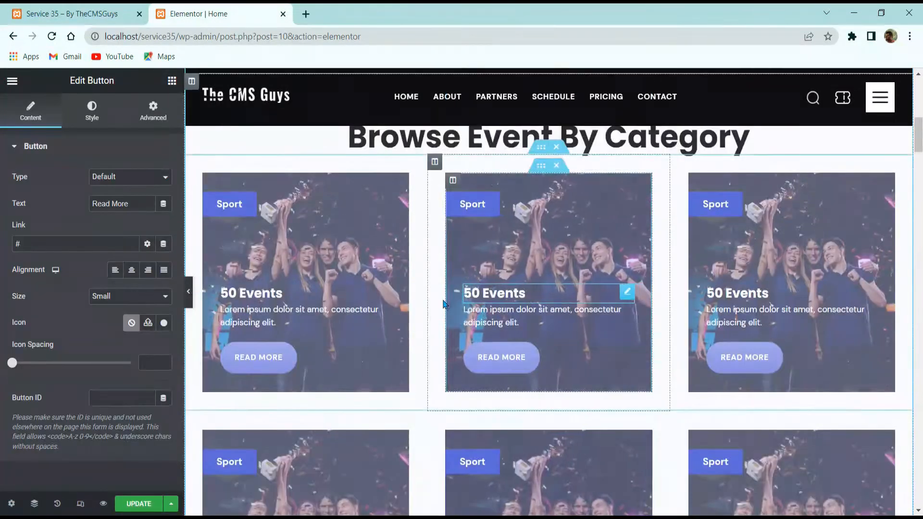
scroll(444, 303, up, 3)
scroll(776, 222, up, 3)
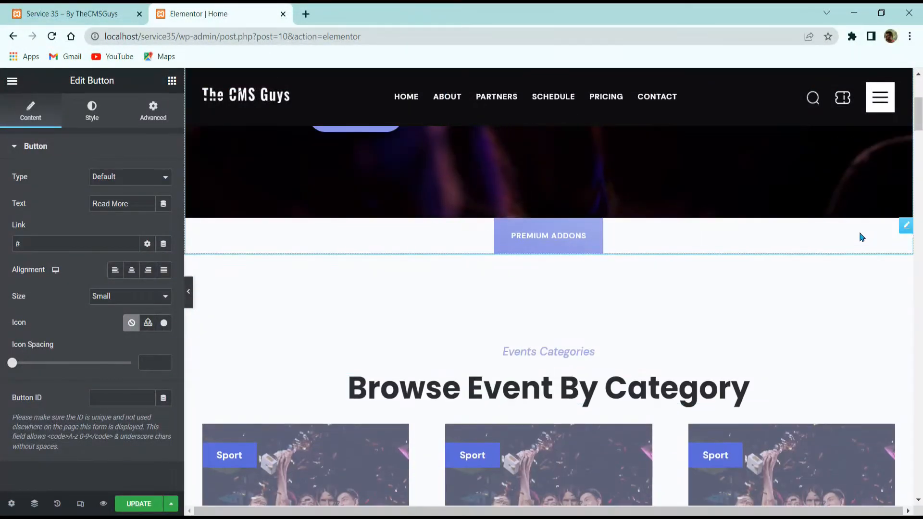
drag(862, 237, 264, 314)
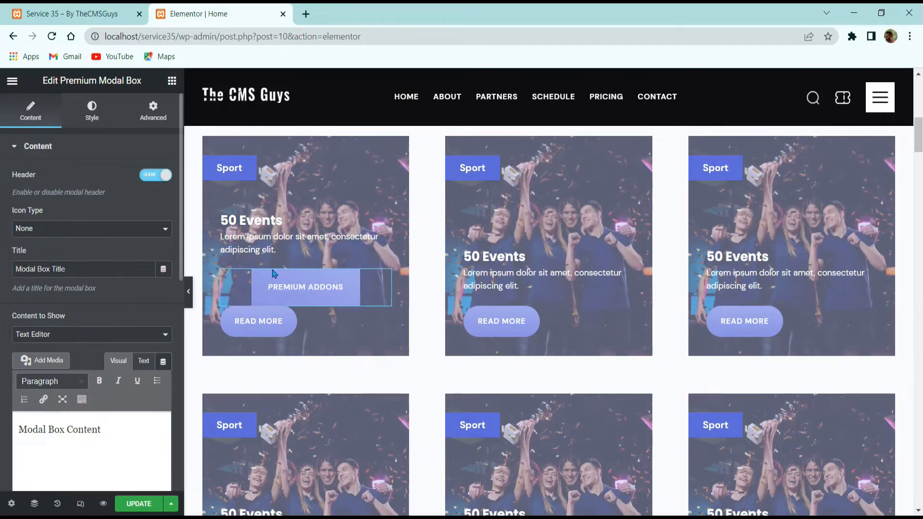
Preview the modal, try Elementor Template as its content, then revert to text.
click(284, 284)
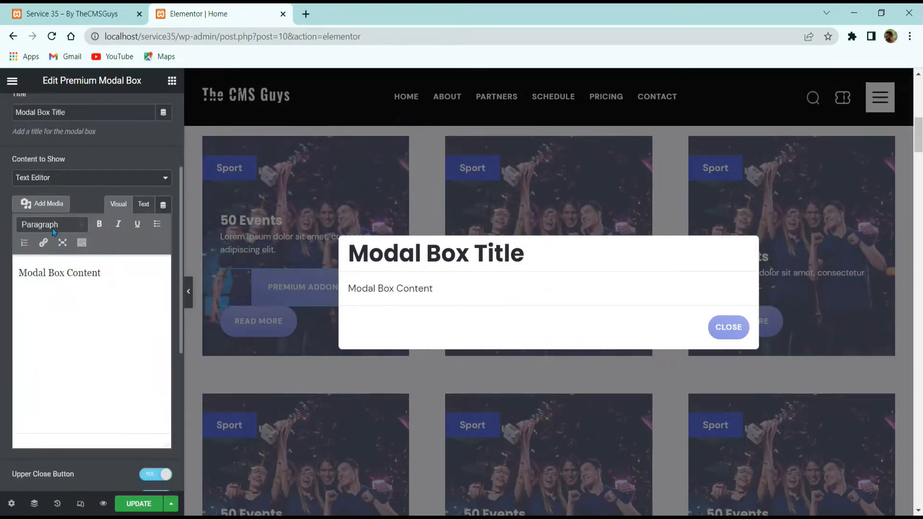
click(77, 177)
click(69, 197)
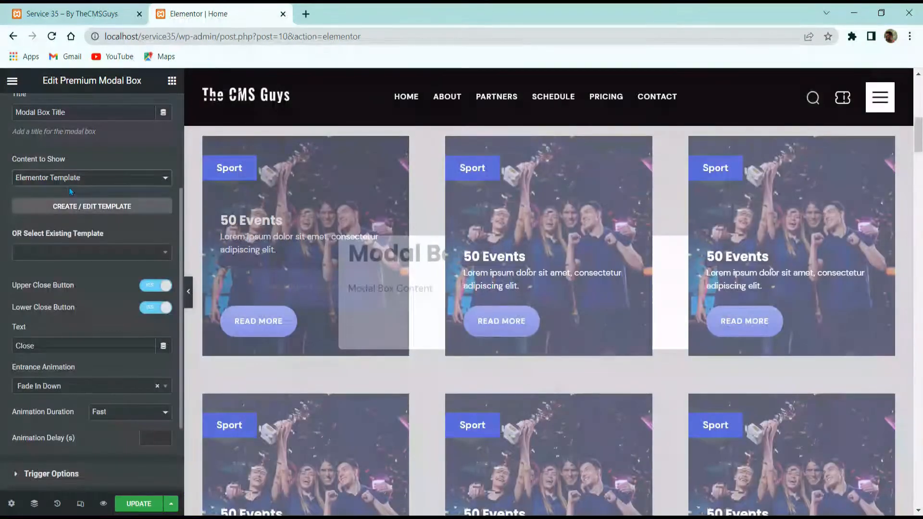
click(134, 178)
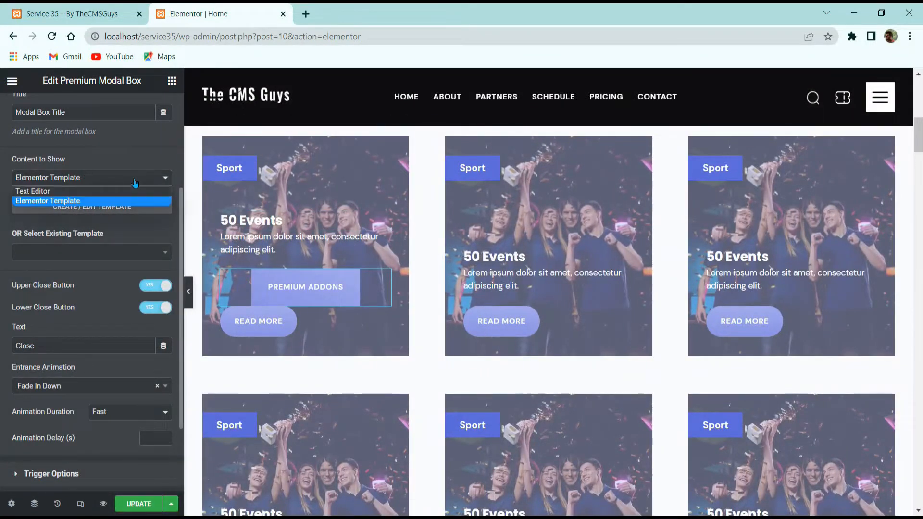
click(103, 191)
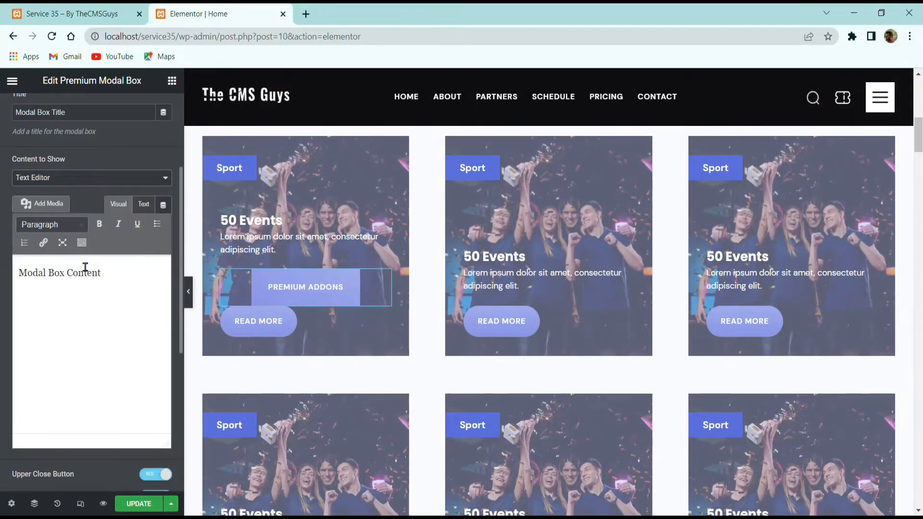
click(324, 292)
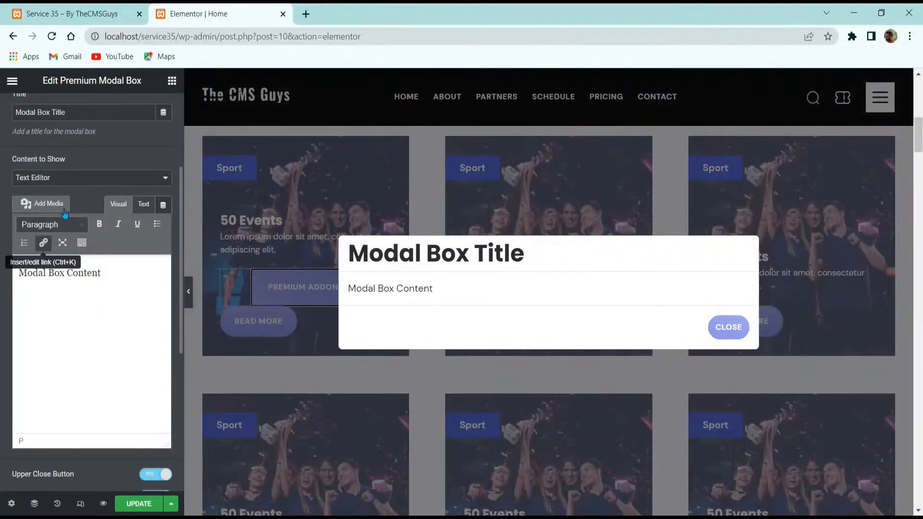
Toggle the upper and lower close buttons off and back on.
click(85, 183)
scroll(83, 215, down, 3)
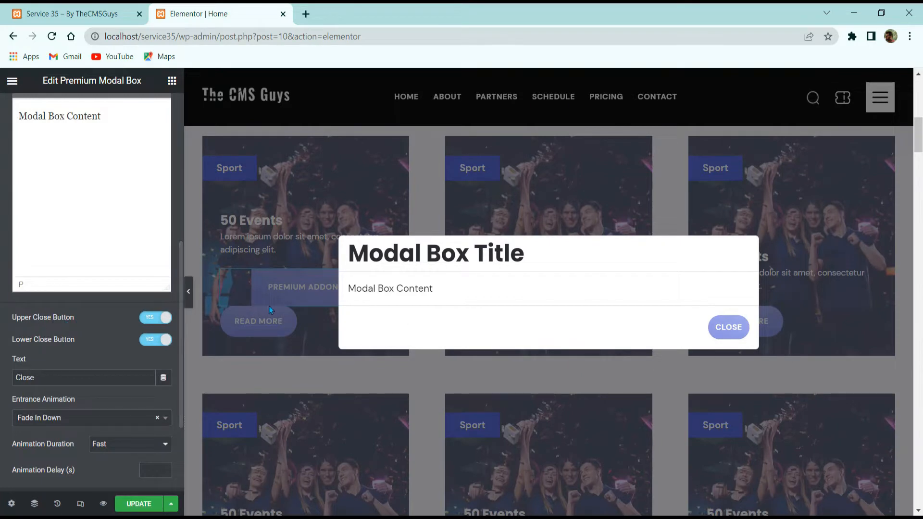
click(152, 319)
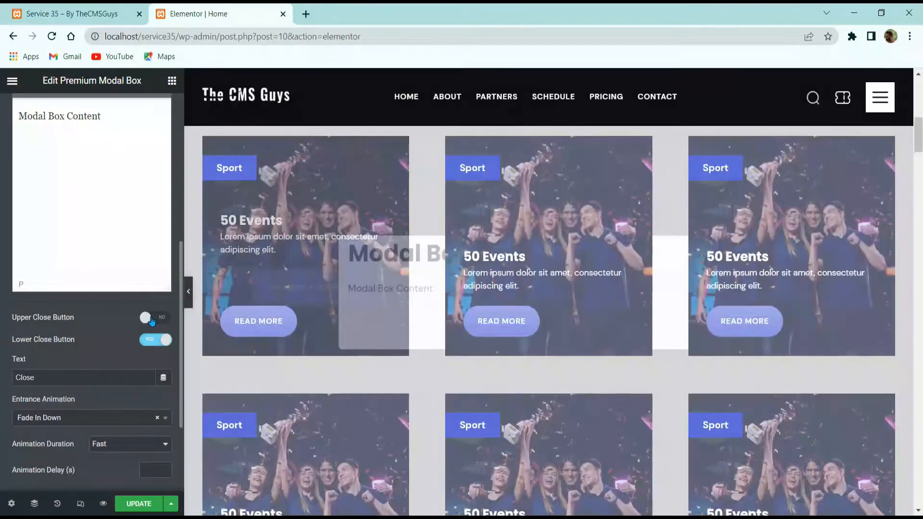
click(152, 318)
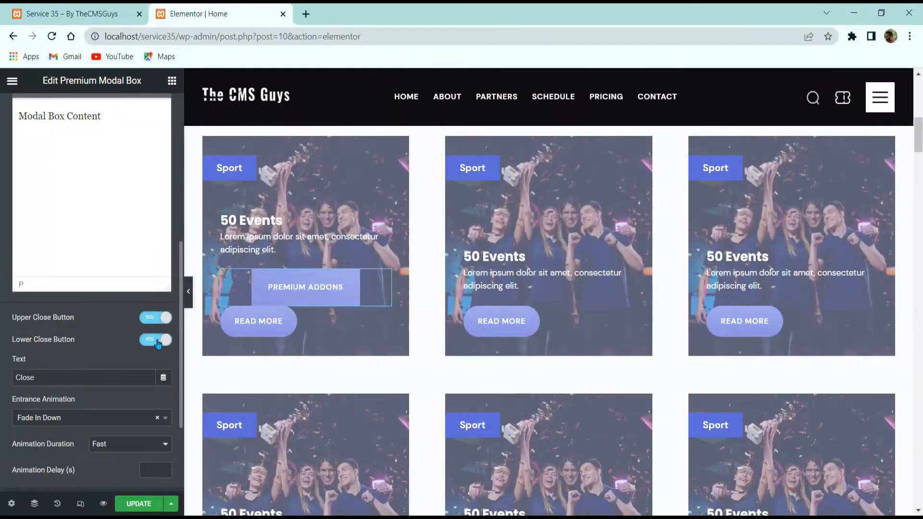
click(155, 339)
click(155, 340)
Reselect the modal box and expand its Trigger Options.
click(257, 319)
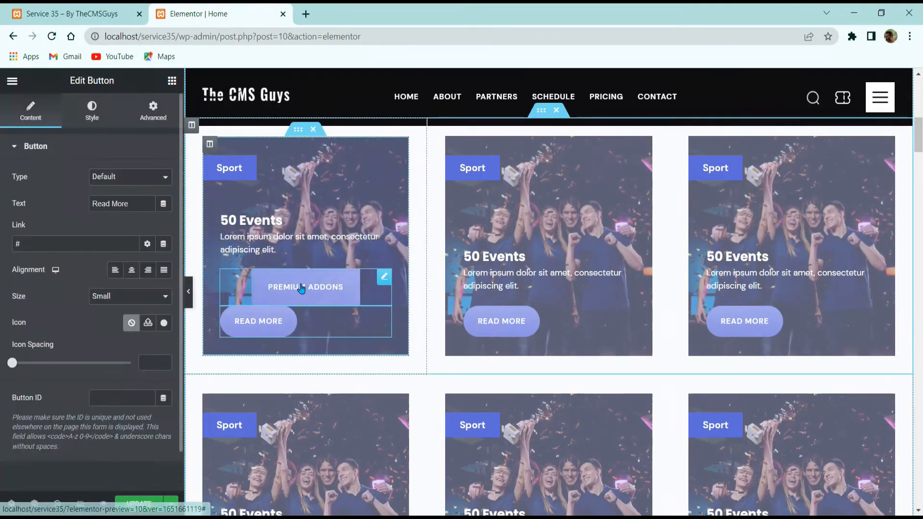
click(304, 287)
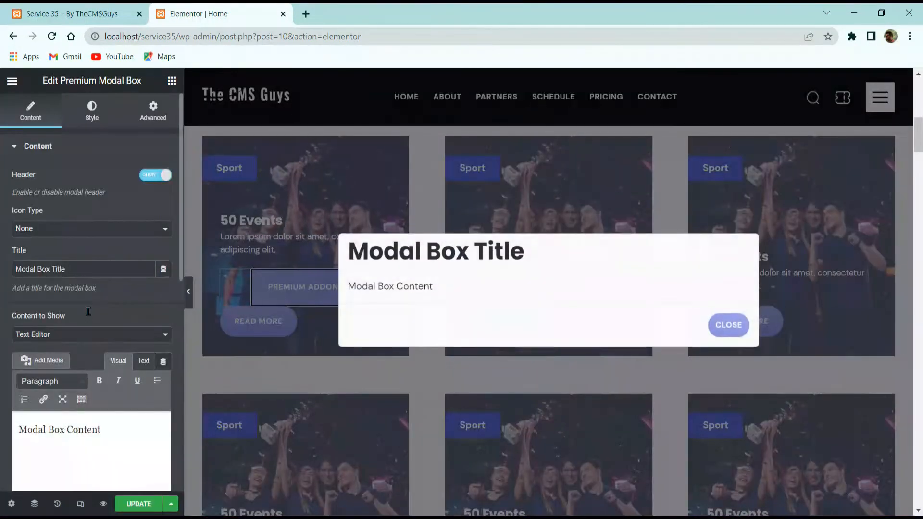
scroll(78, 305, down, 3)
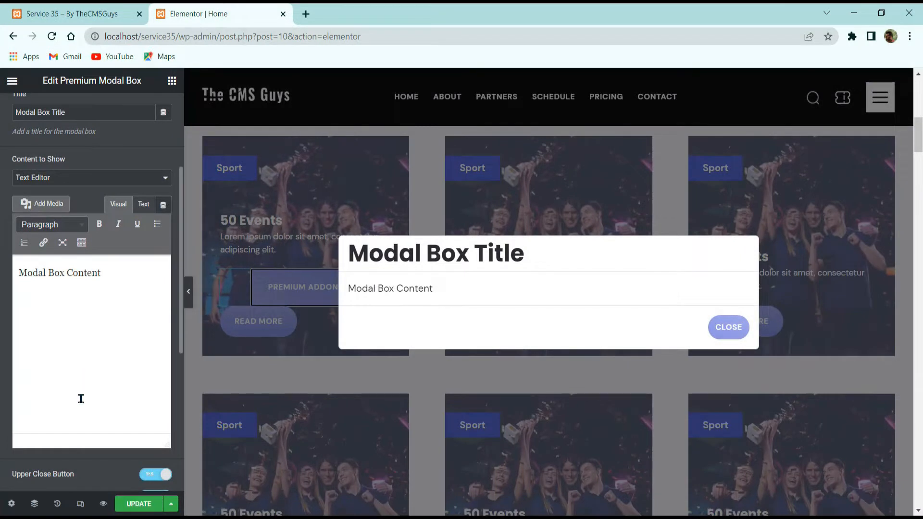
scroll(177, 343, down, 5)
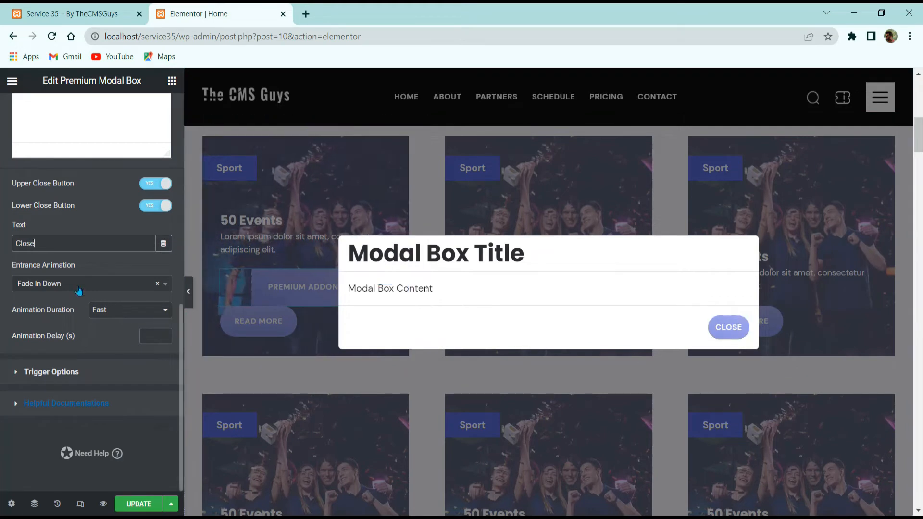
click(41, 371)
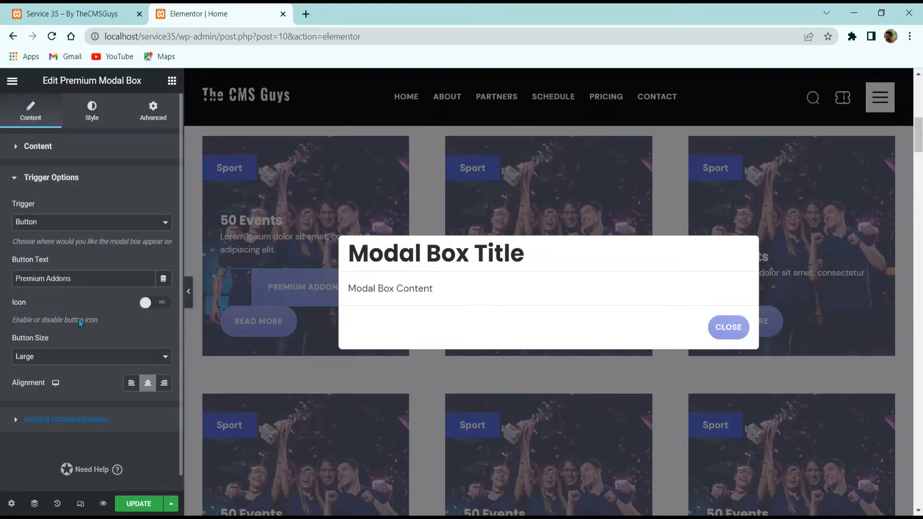
Make the trigger button read 'Read More', size Medium, aligned left.
triple_click(77, 282)
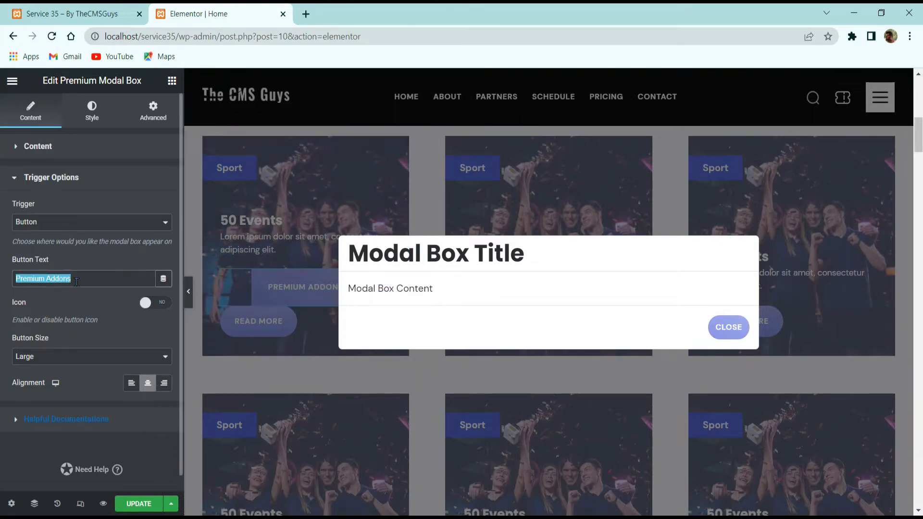
text(R)
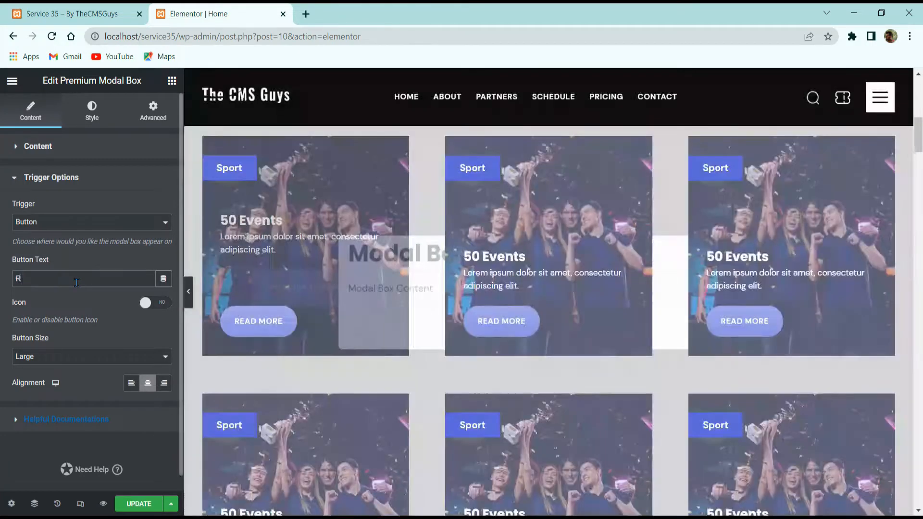
text(ead More)
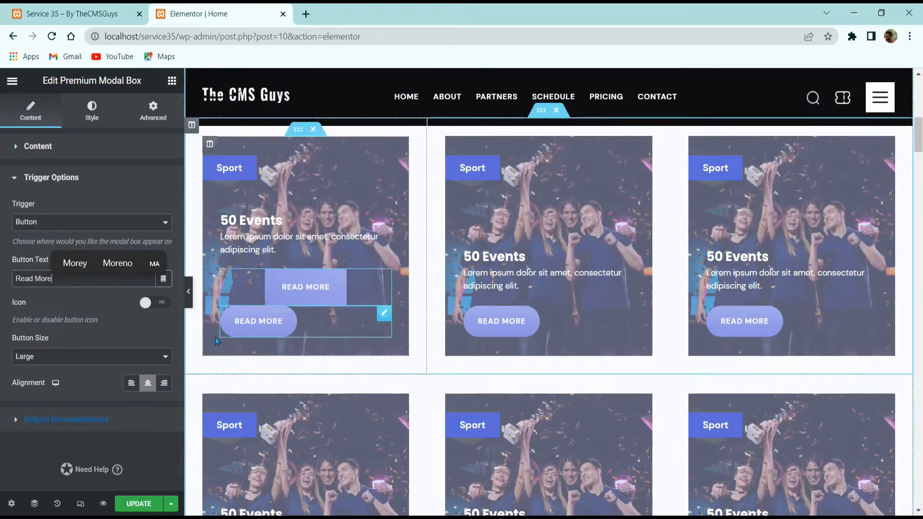
click(70, 356)
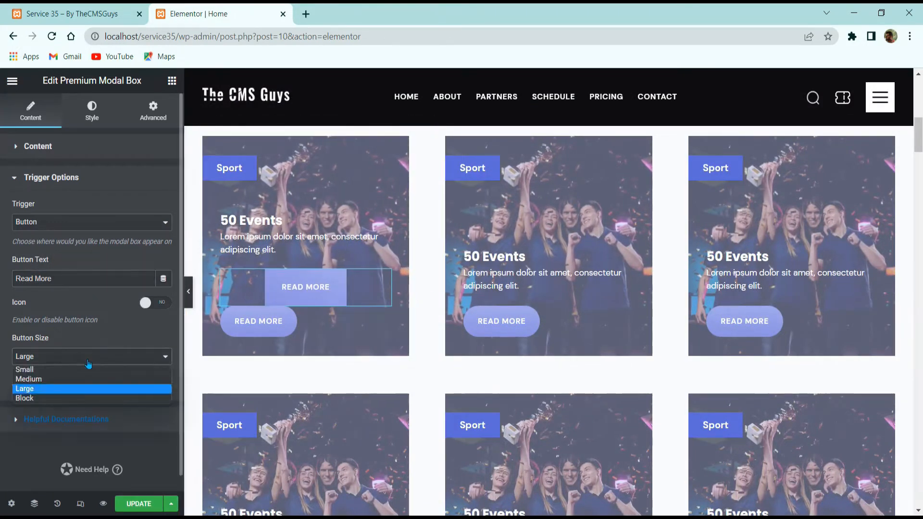
click(52, 379)
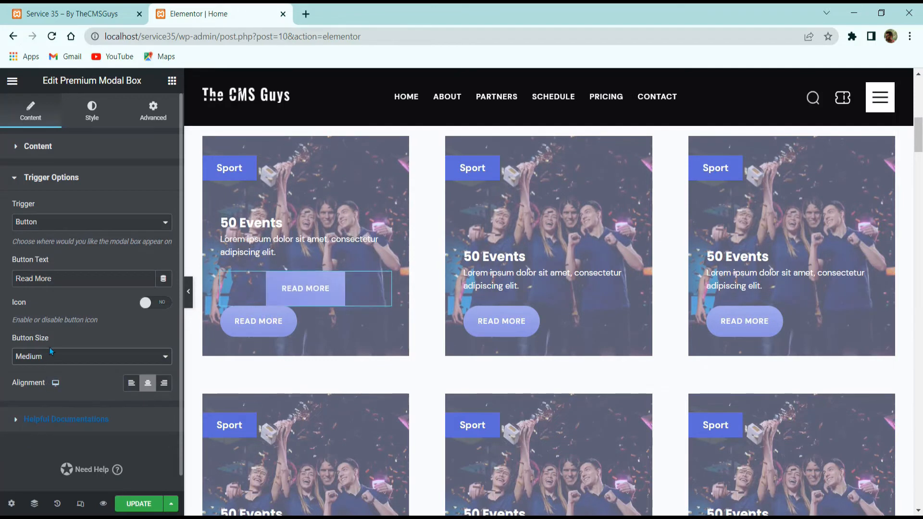
click(126, 384)
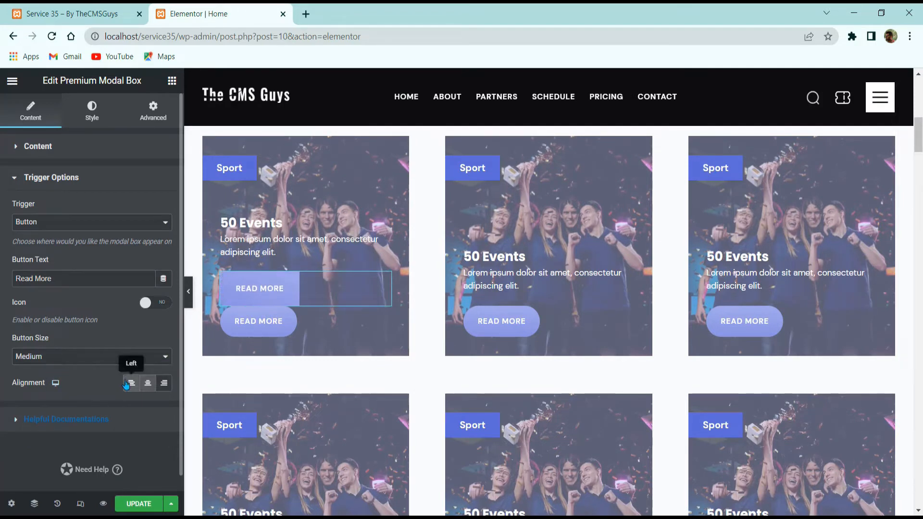
click(166, 383)
click(131, 383)
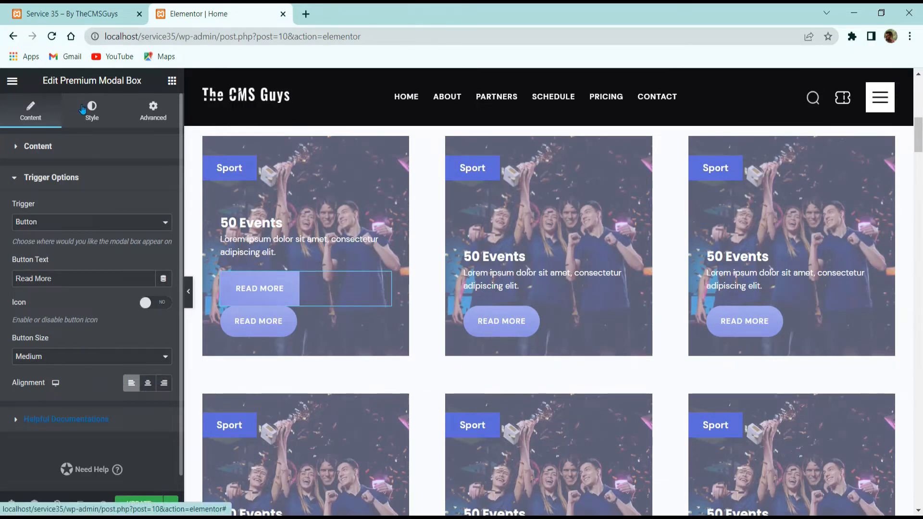
click(99, 117)
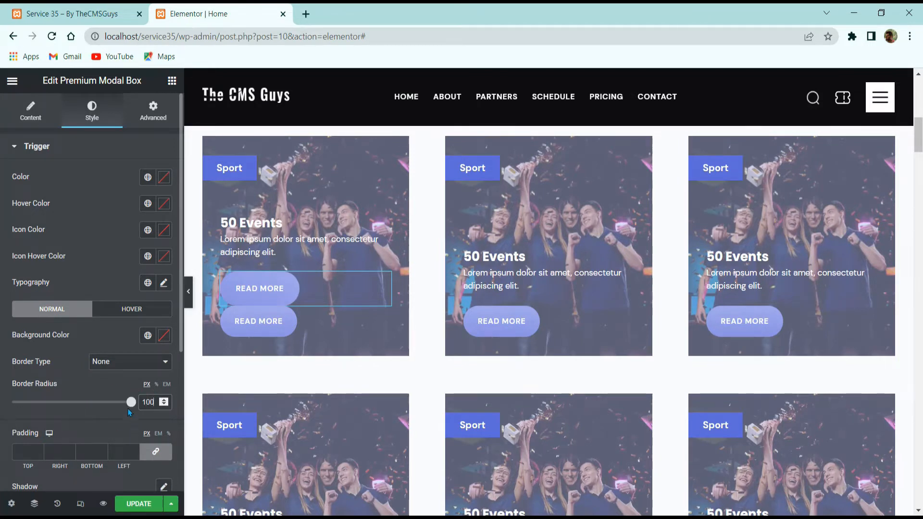
Delete the first card's original READ MORE button, leaving the modal's trigger.
scroll(129, 412, down, 3)
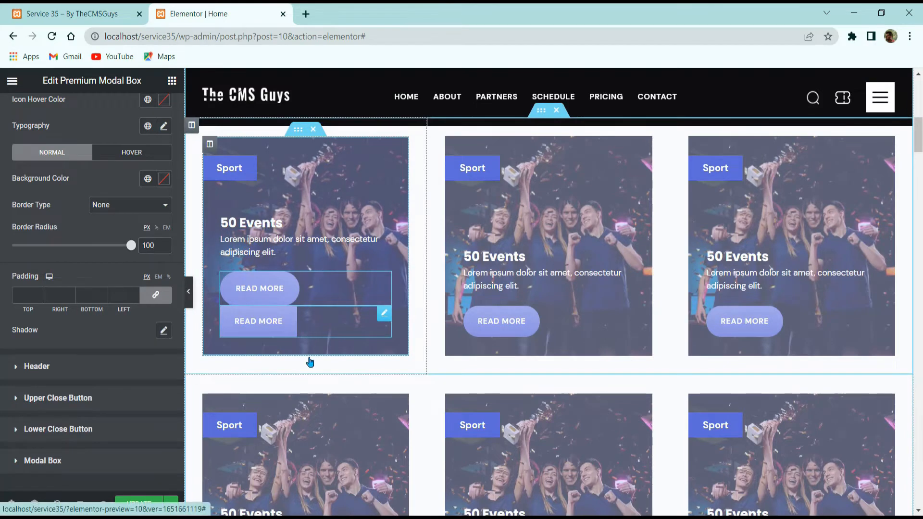
right_click(289, 321)
click(317, 427)
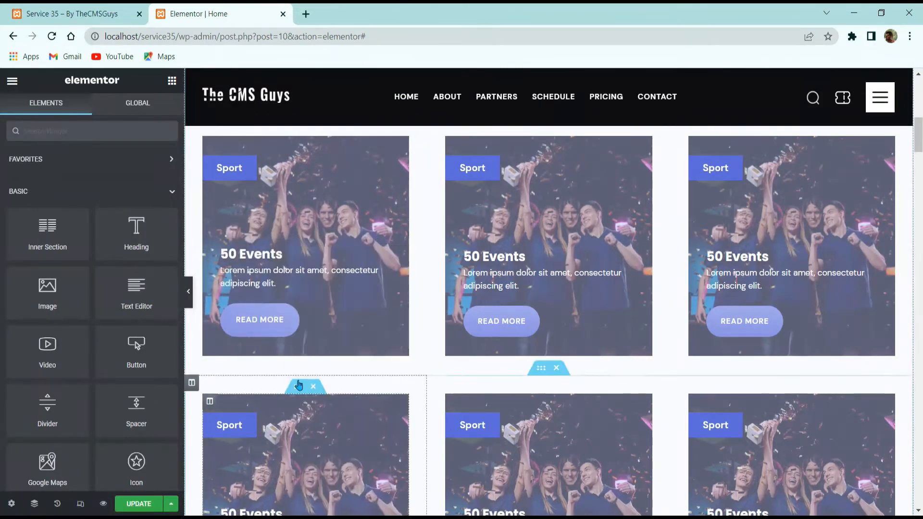
Replace the modal box title with 'This is the tiile'.
click(273, 325)
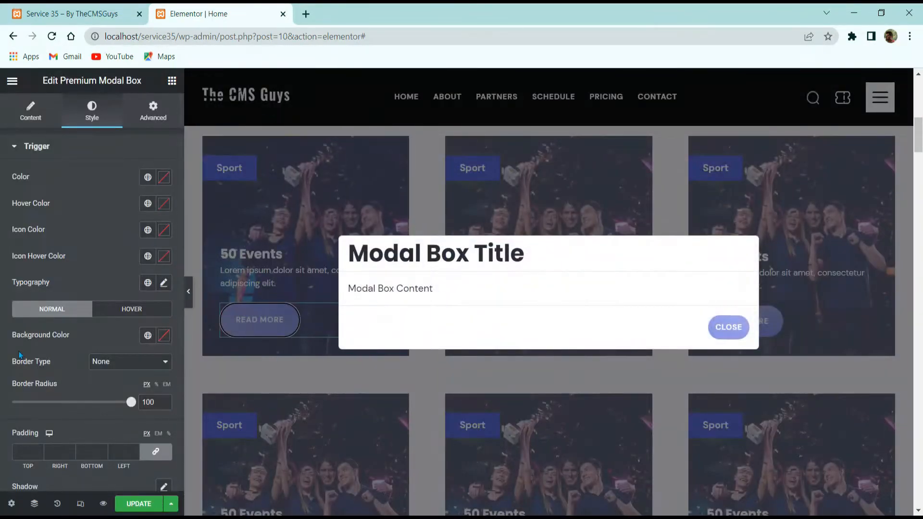
click(30, 111)
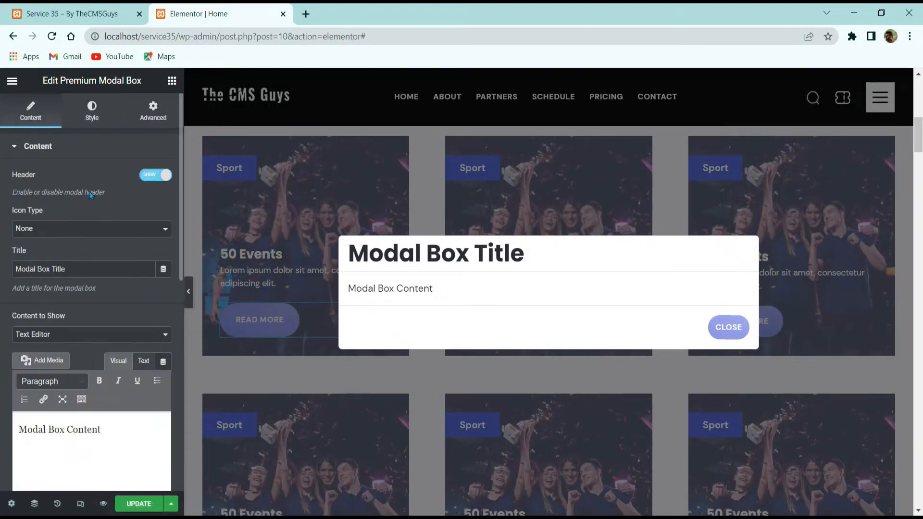
double_click(58, 269)
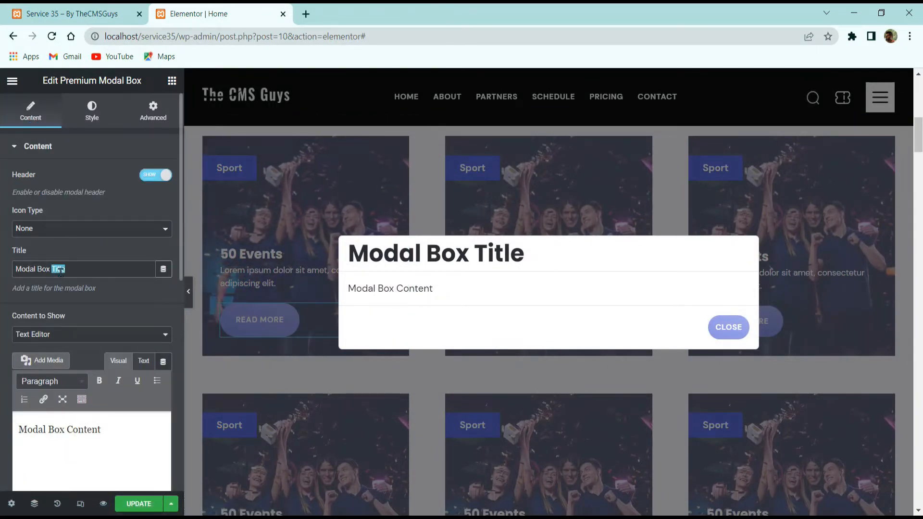
triple_click(59, 269)
text(This i)
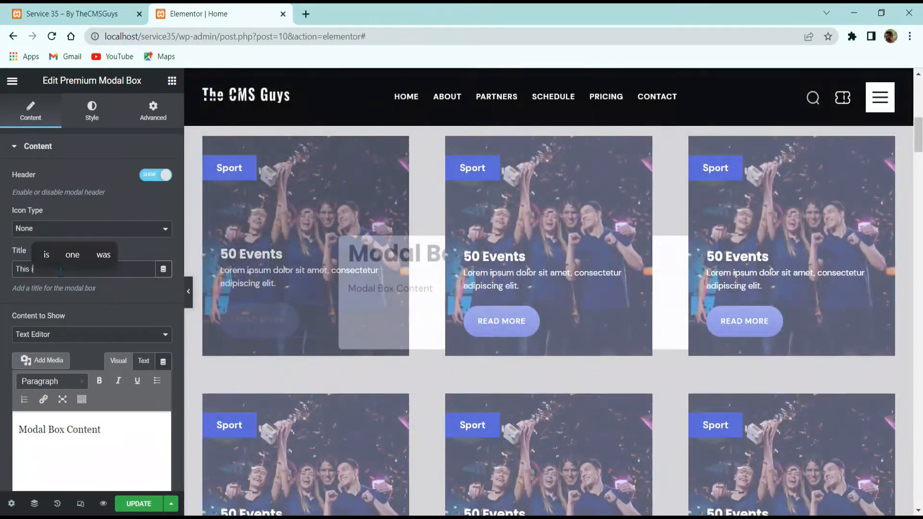
text(s the title)
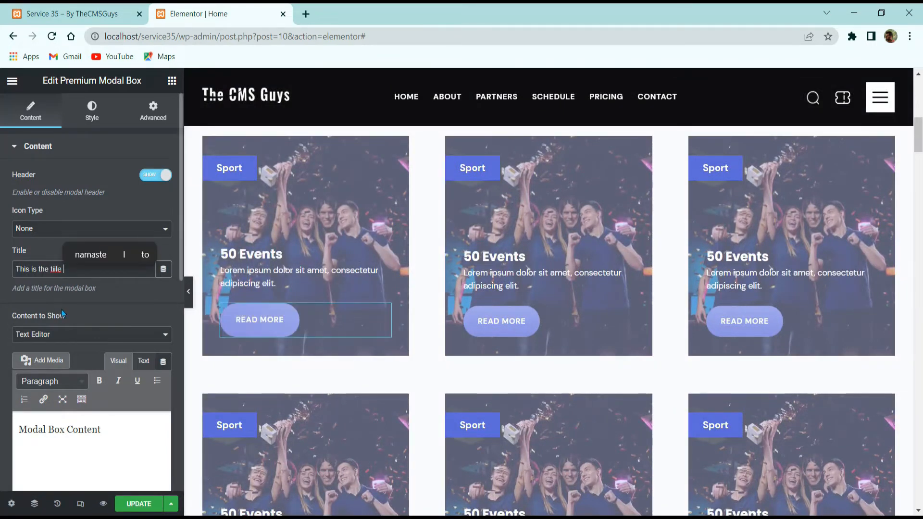
Preview the retitled modal and switch its content to Elementor Template.
scroll(84, 312, down, 3)
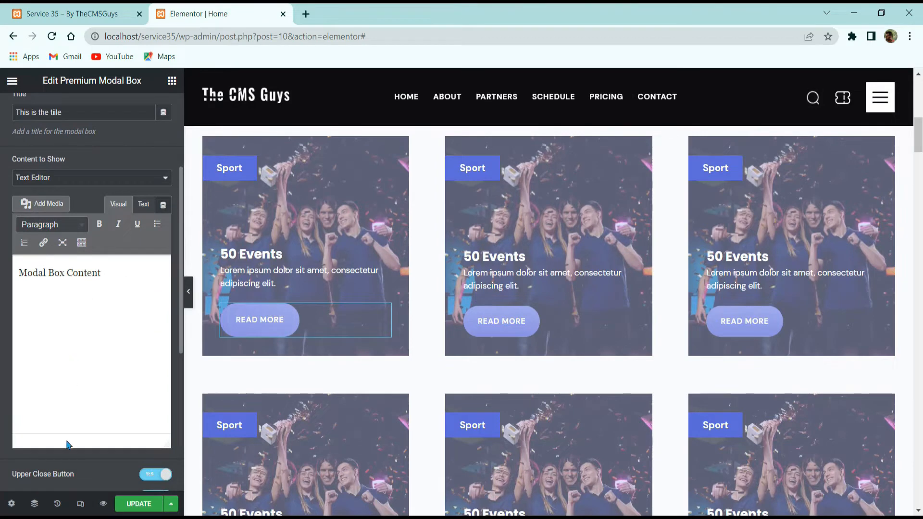
scroll(68, 445, down, 5)
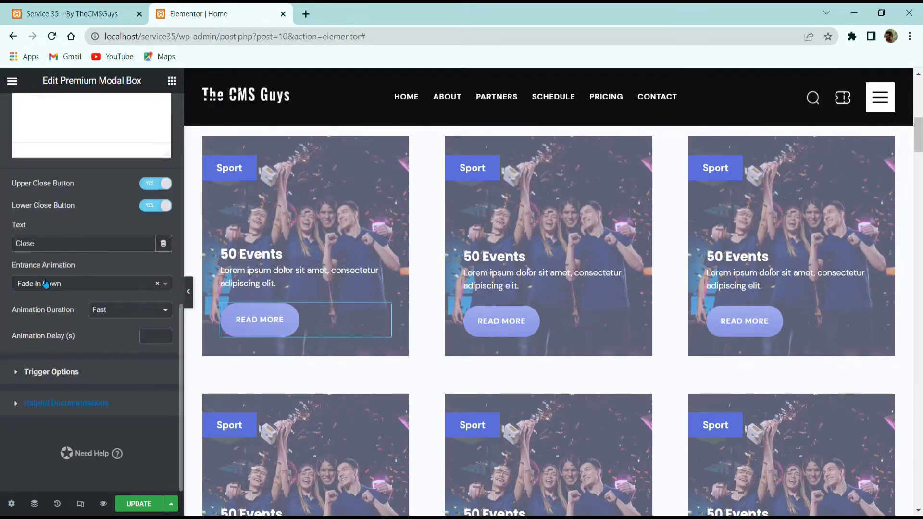
scroll(441, 327, up, 5)
scroll(426, 355, down, 5)
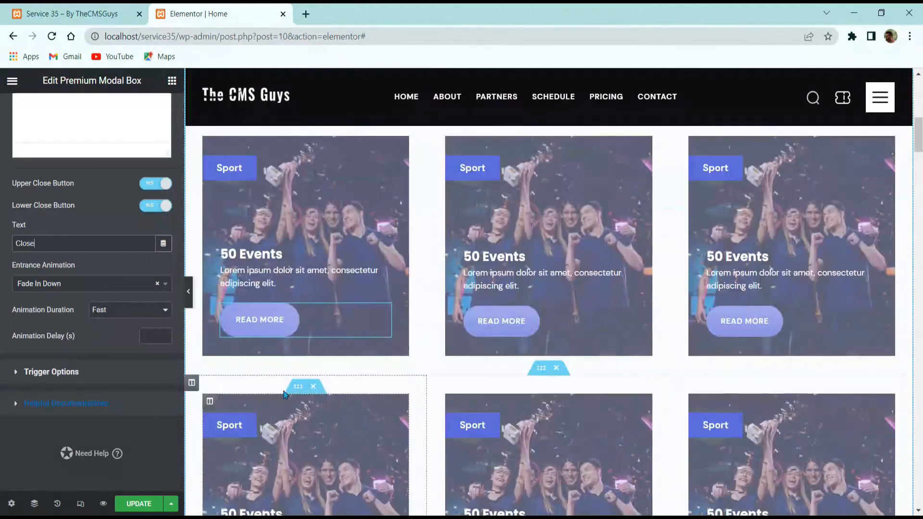
click(273, 322)
scroll(50, 239, up, 3)
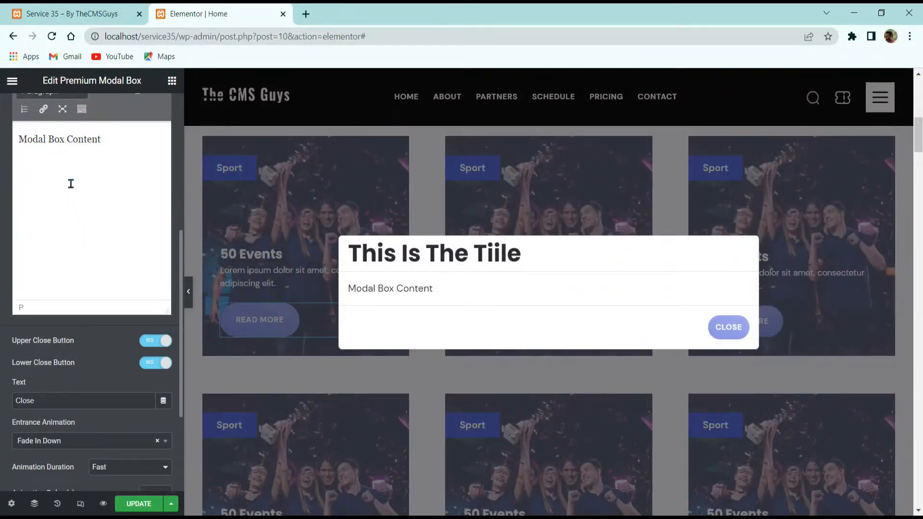
scroll(96, 216, up, 3)
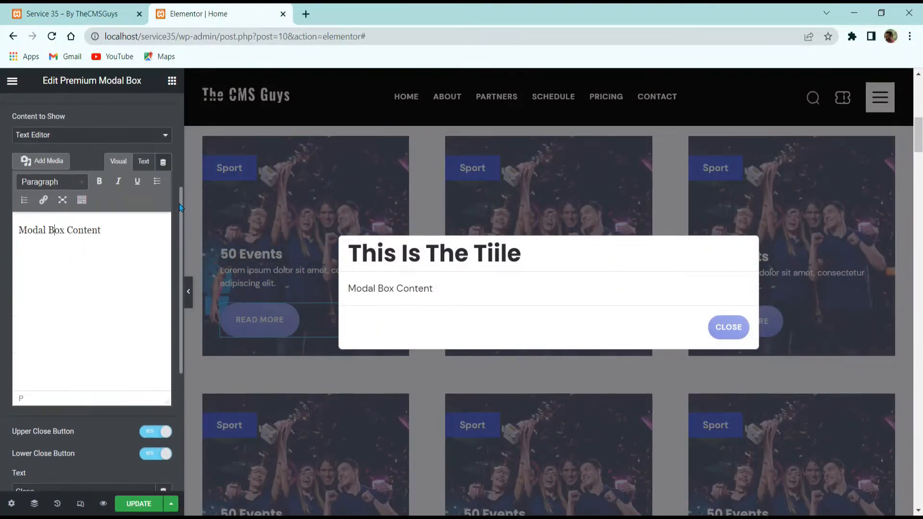
click(83, 172)
click(67, 194)
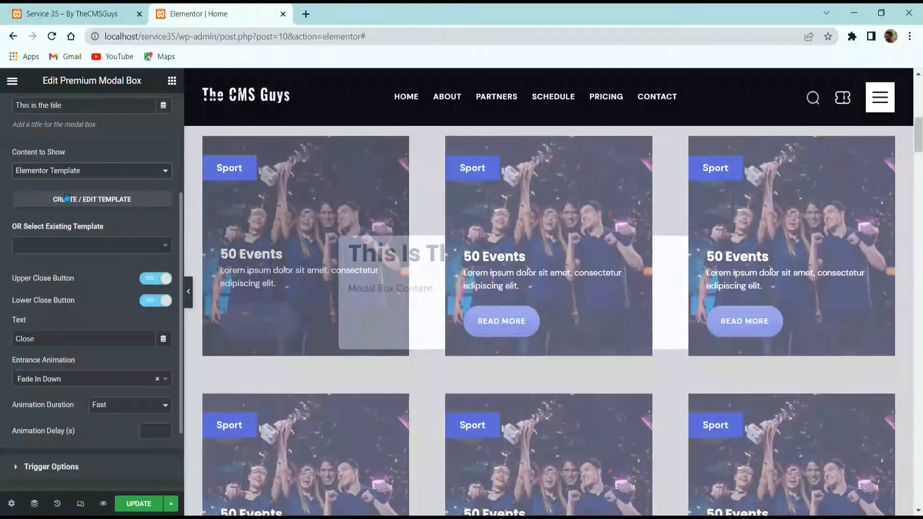
Choose Header Service 35 as the modal's template and preview it.
click(82, 245)
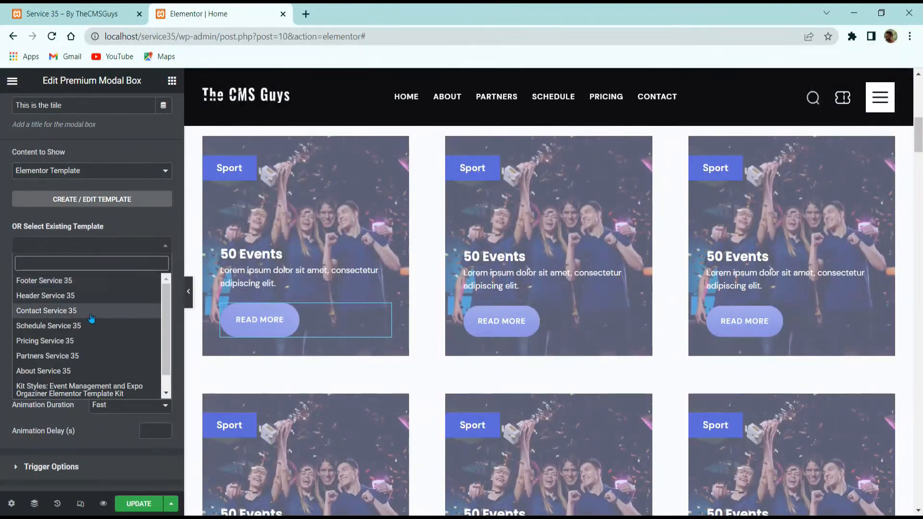
scroll(82, 328, down, 1)
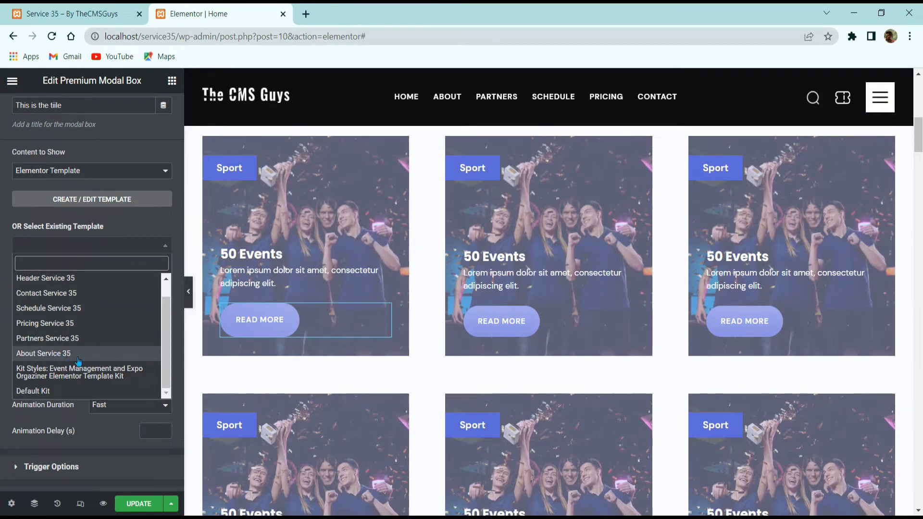
scroll(80, 335, up, 1)
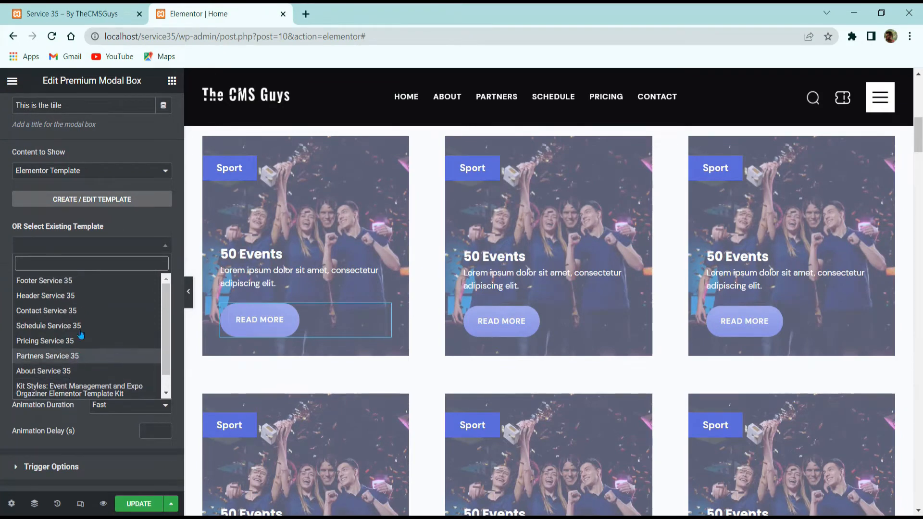
click(70, 295)
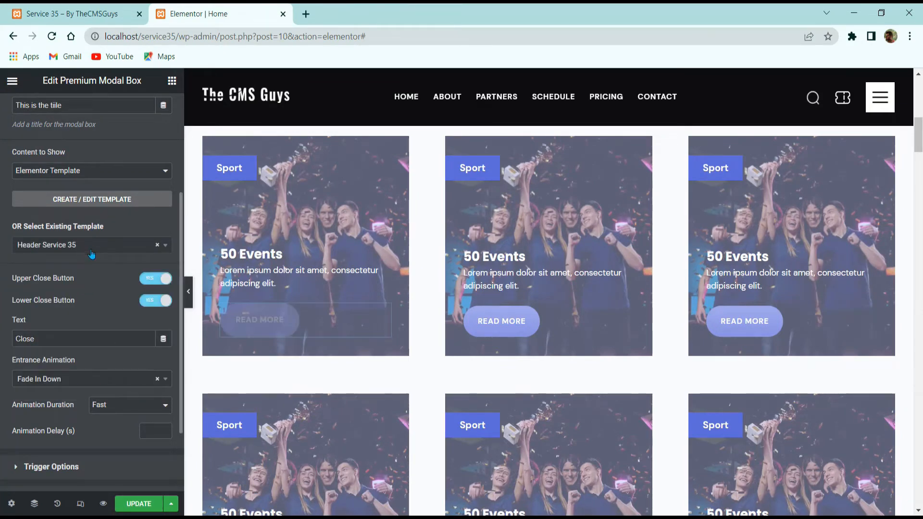
click(259, 319)
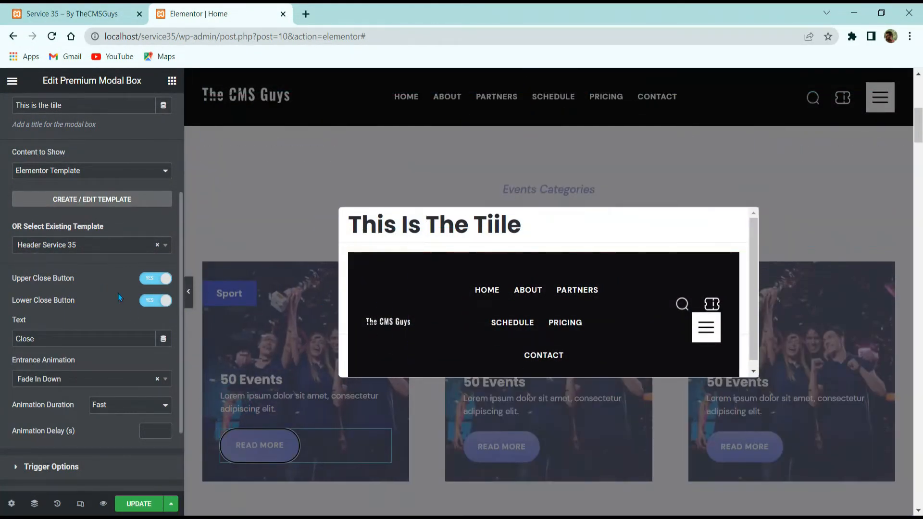
Inspect the event cards' inner section, keeping its Wider column gap.
click(532, 239)
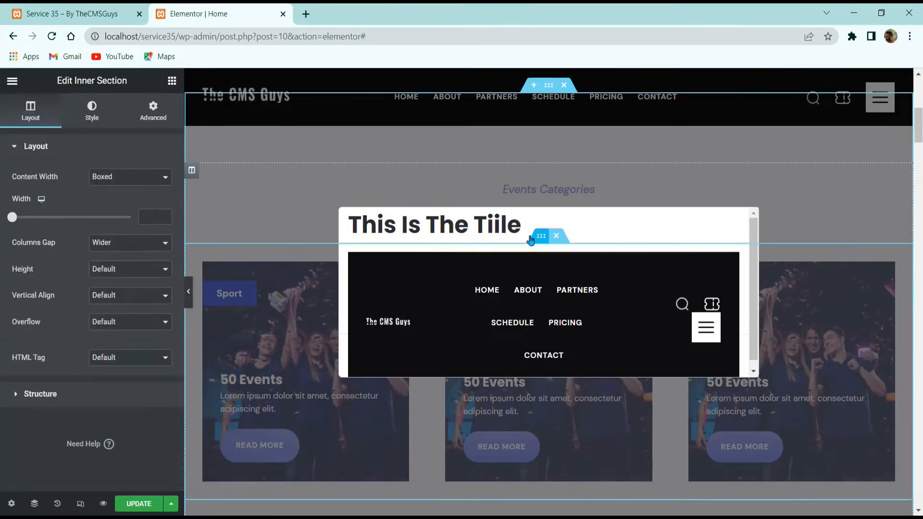
click(164, 242)
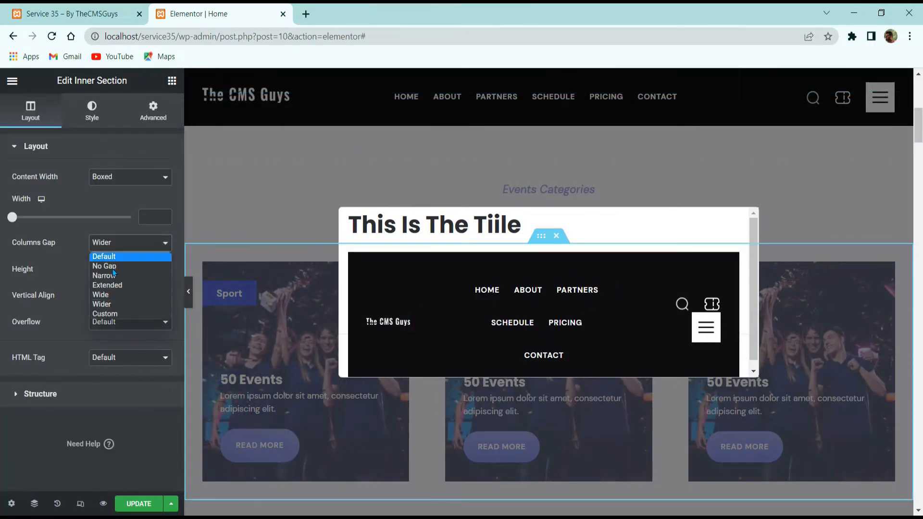
click(95, 195)
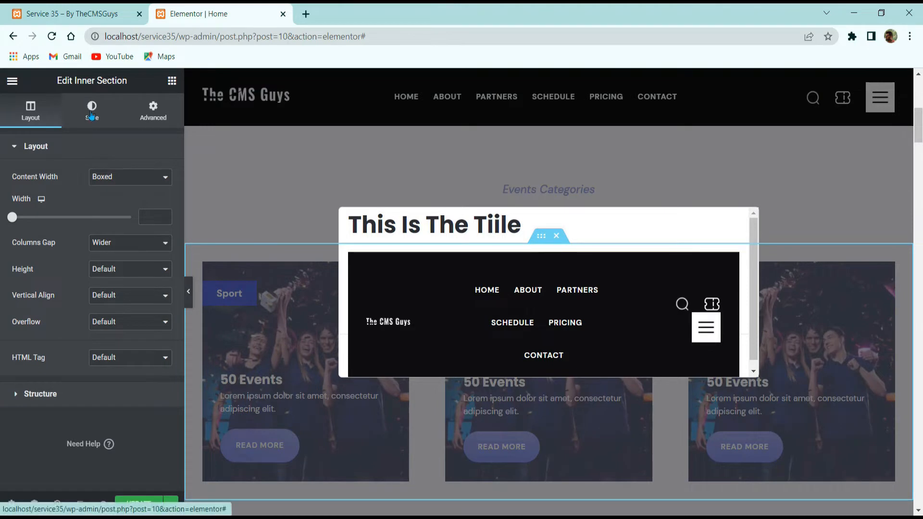
click(92, 109)
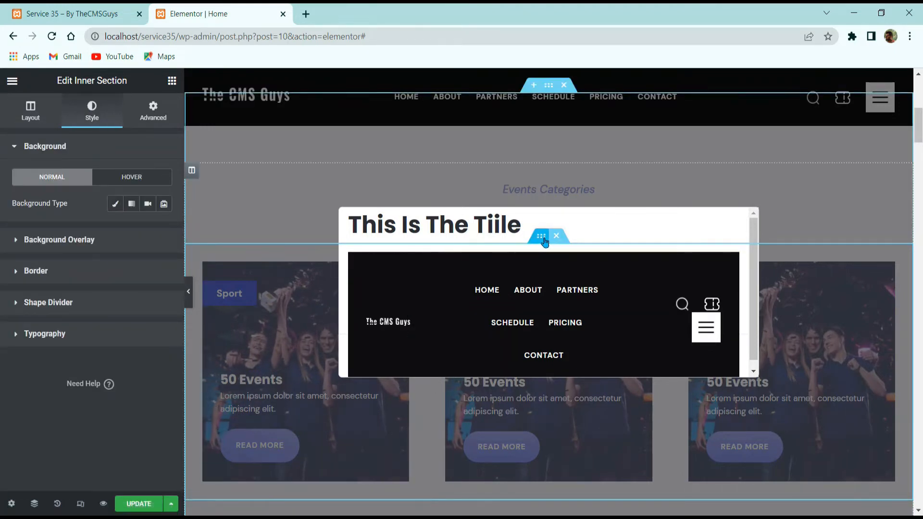
click(36, 107)
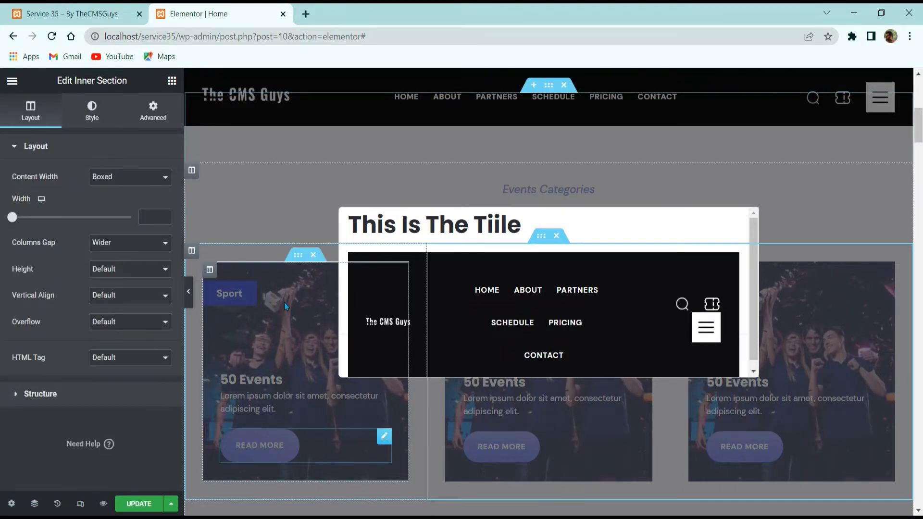
Reselect the modal box and create a new blank template for it.
click(272, 419)
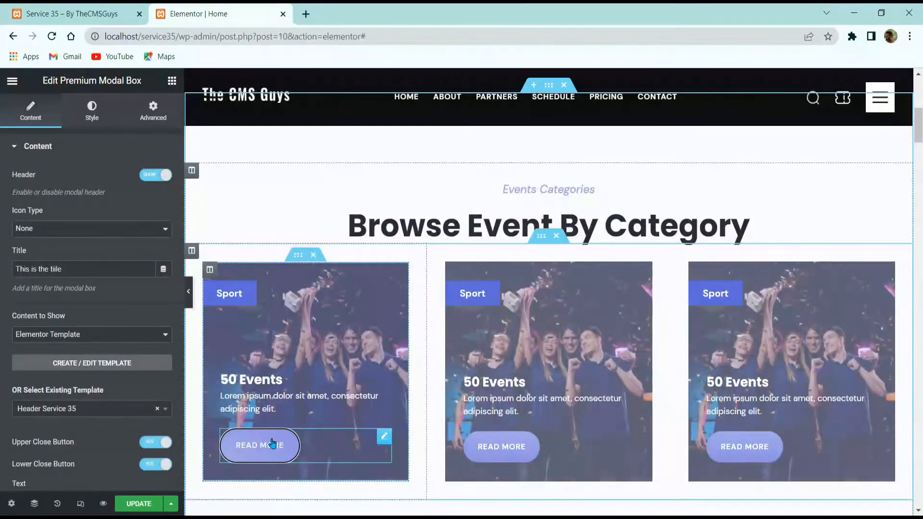
click(245, 444)
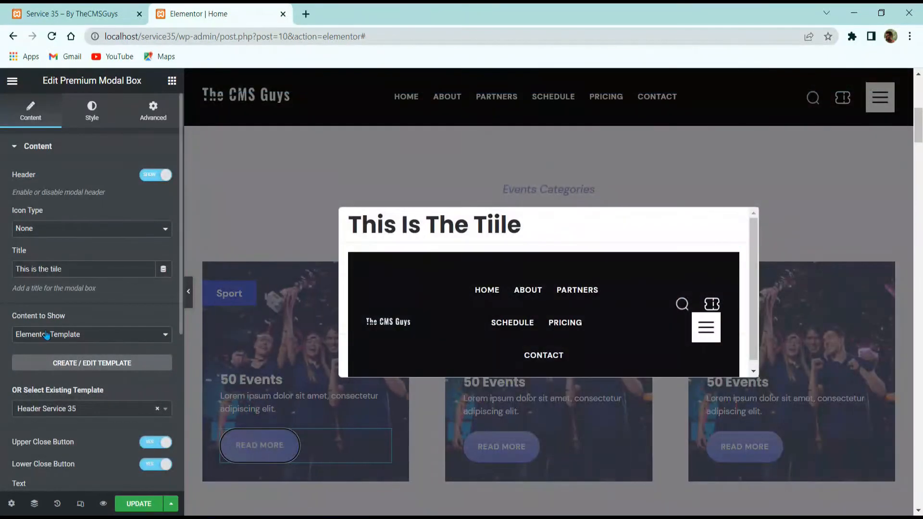
click(112, 336)
click(106, 350)
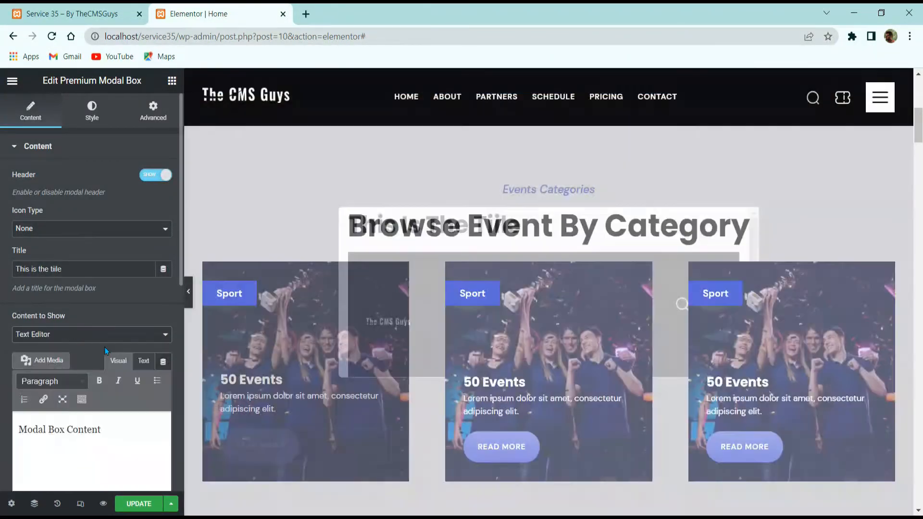
click(96, 335)
click(92, 354)
click(100, 364)
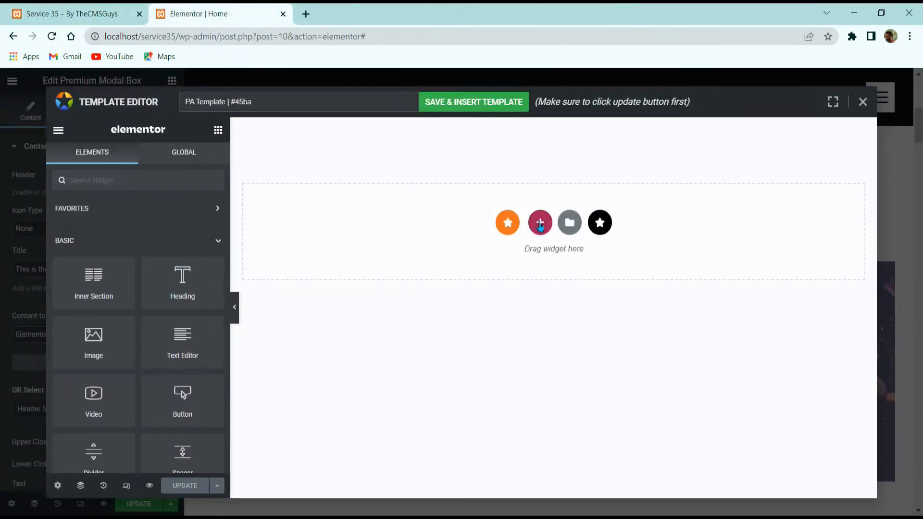
Add a one-column section and set its background type to Classic.
click(541, 223)
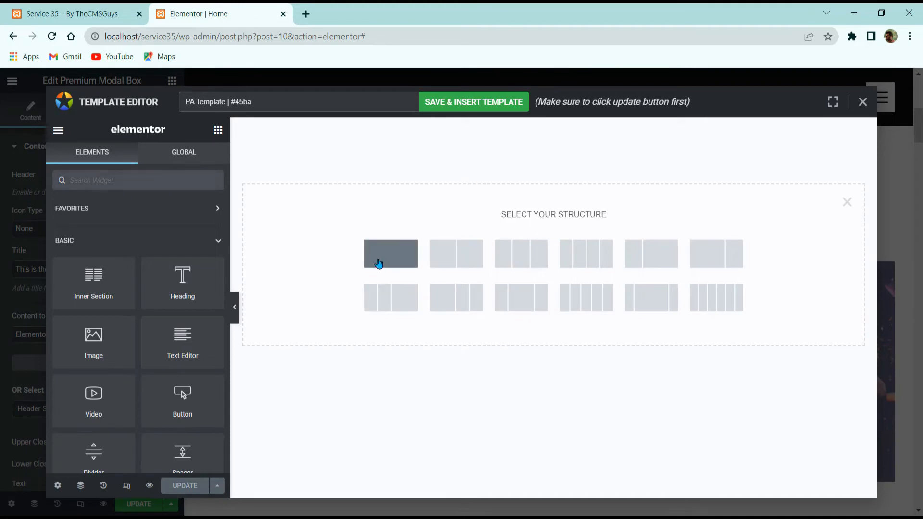
click(378, 260)
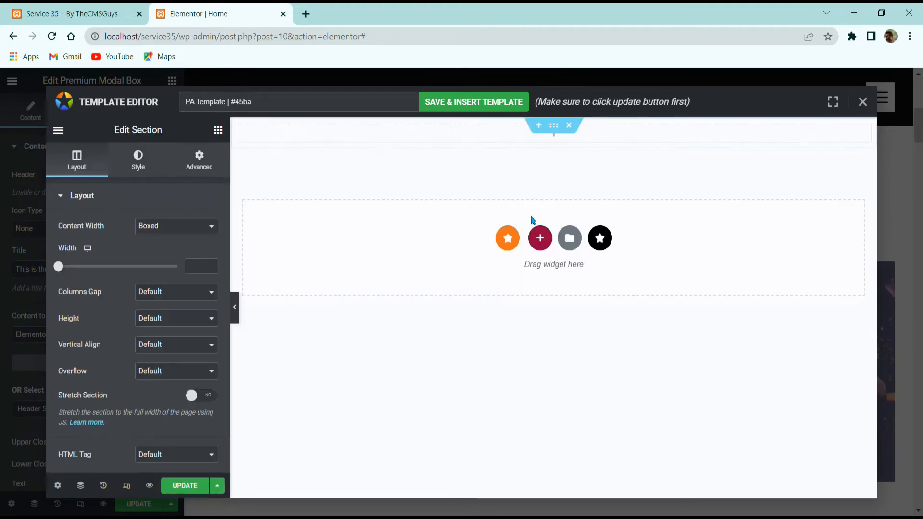
click(151, 159)
click(161, 252)
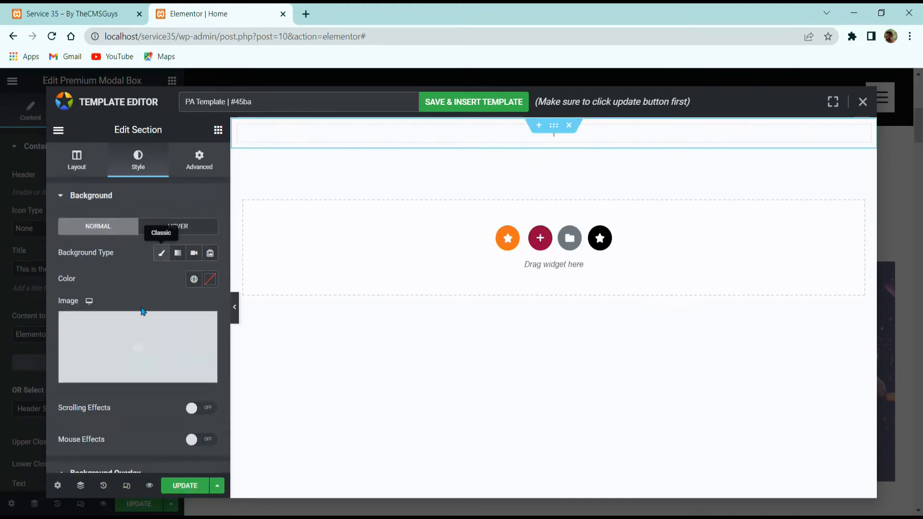
click(210, 279)
click(161, 252)
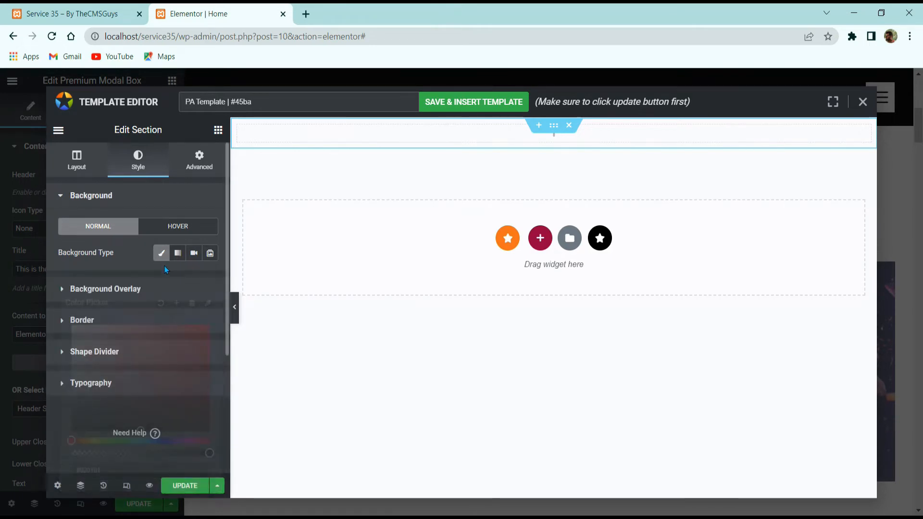
click(178, 253)
click(161, 253)
Use the speaker photo from the Media Library as the section's background image.
click(171, 323)
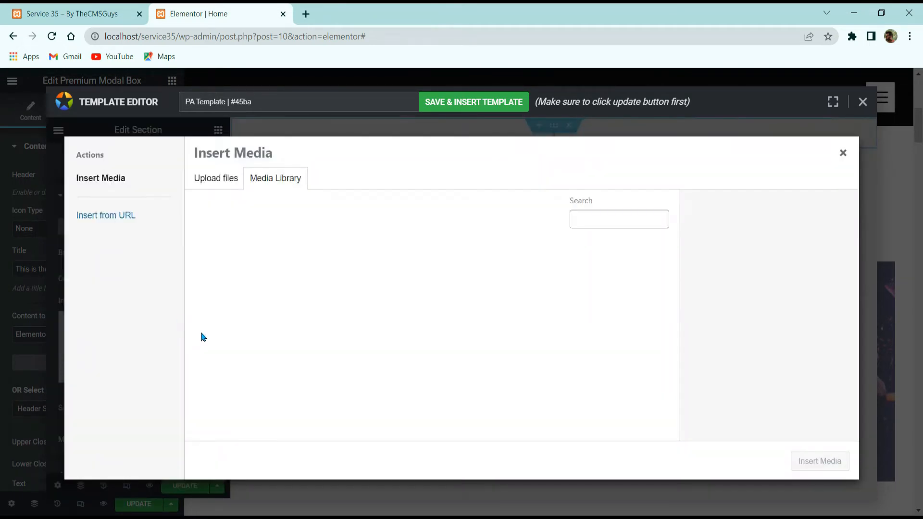
scroll(495, 333, down, 2)
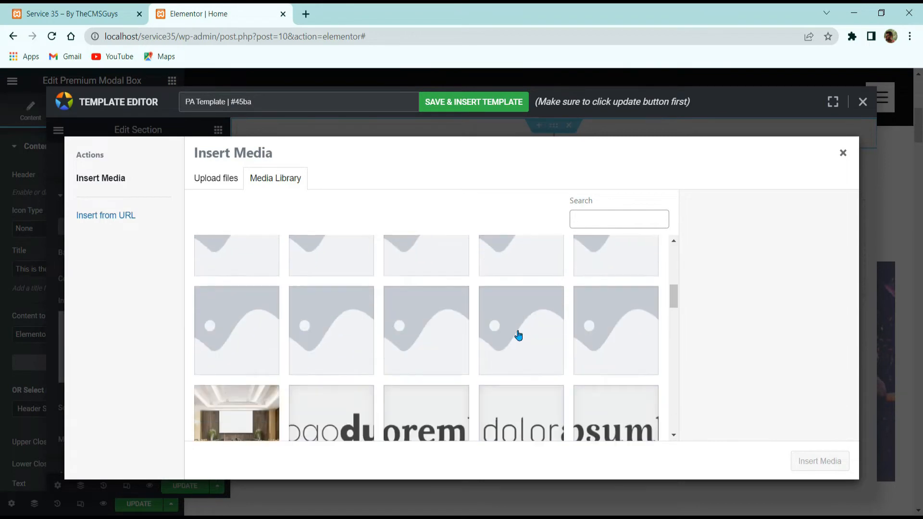
scroll(557, 307, up, 2)
click(599, 287)
click(816, 465)
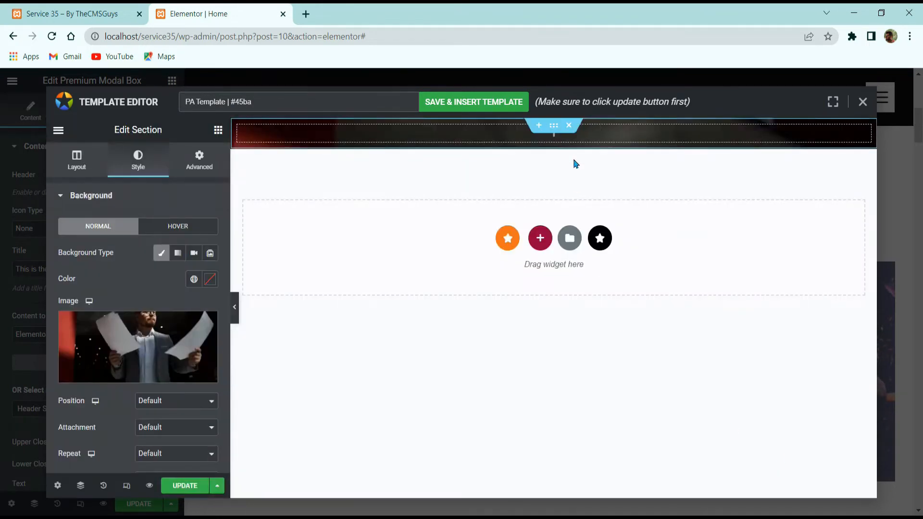
scroll(145, 346, down, 3)
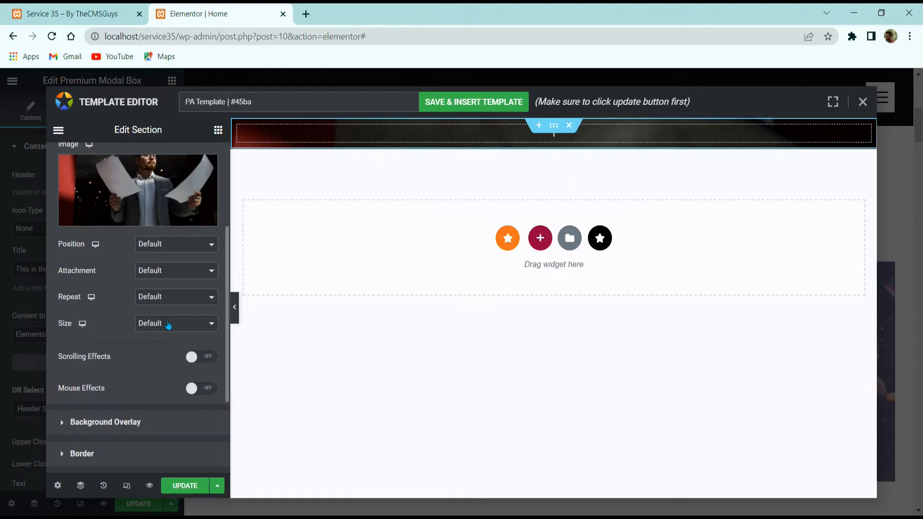
scroll(159, 309, up, 4)
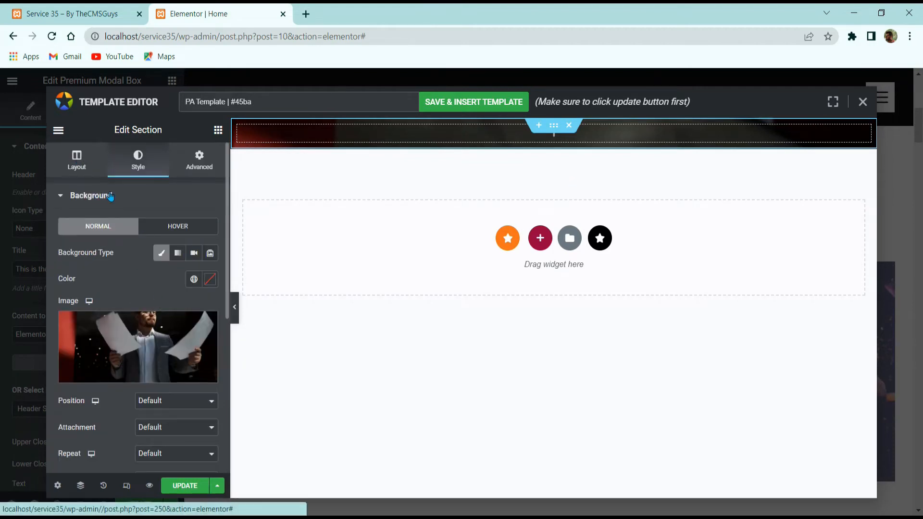
Give the section a minimum height of 450 px.
click(76, 159)
click(159, 317)
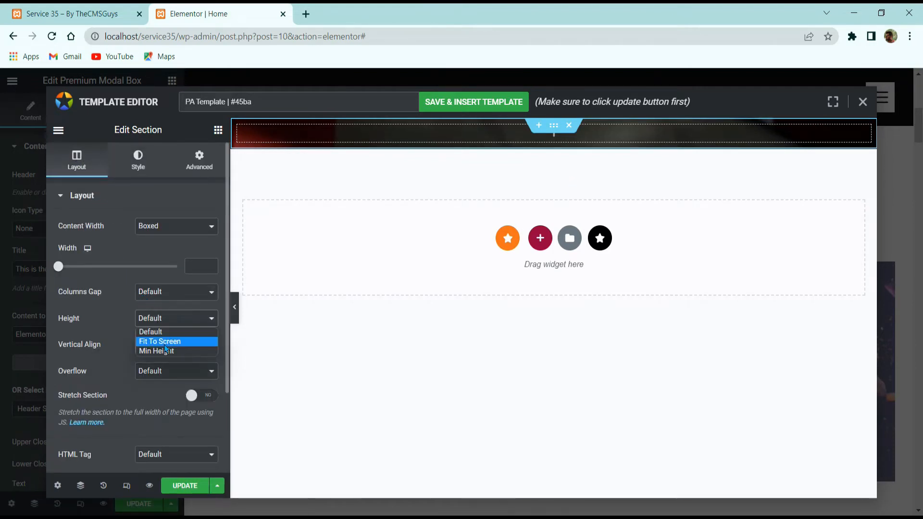
click(166, 350)
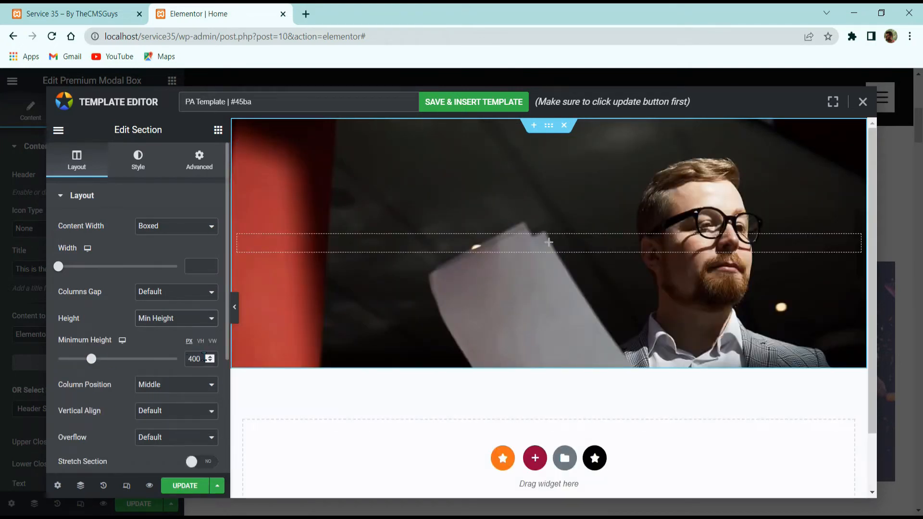
text(450)
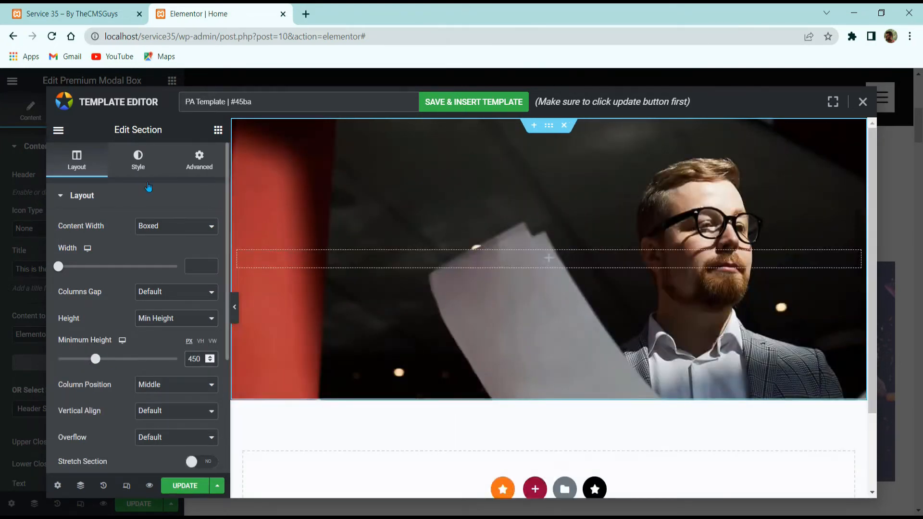
Size the background photo to Cover and anchor it Top Center.
click(143, 162)
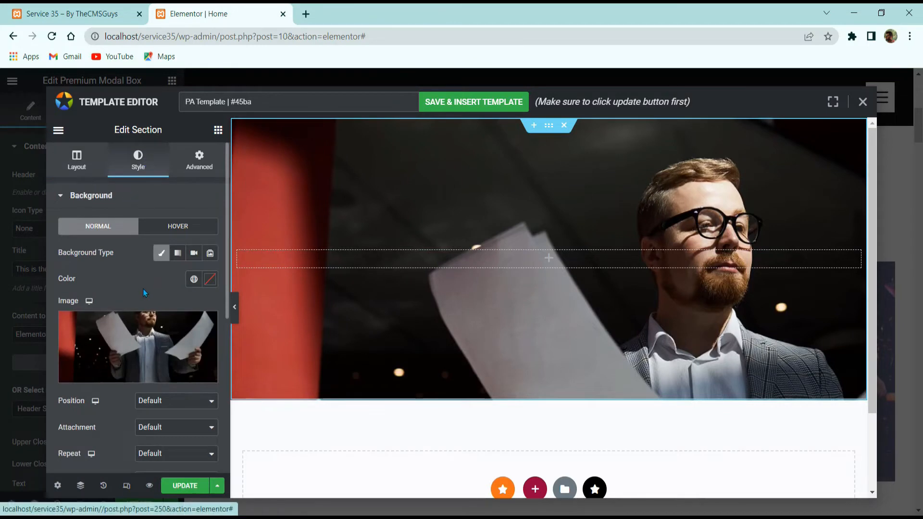
scroll(145, 293, down, 3)
click(158, 248)
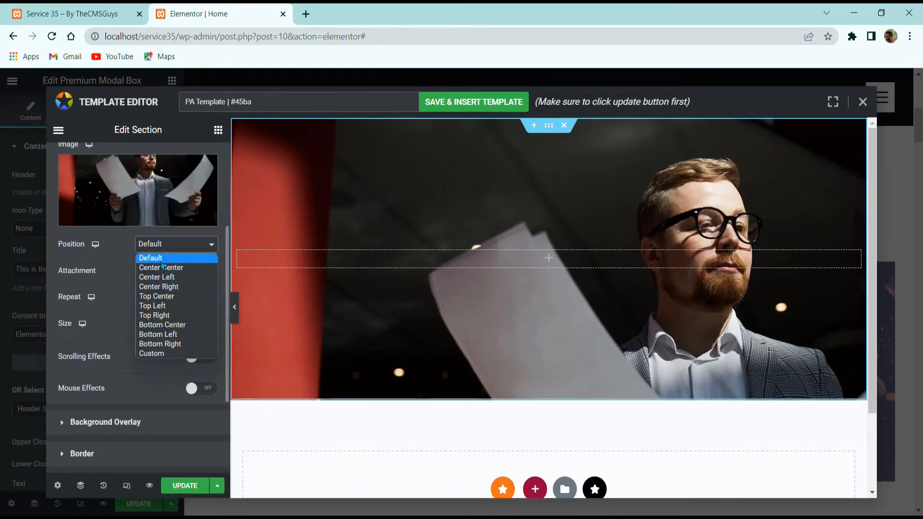
click(163, 266)
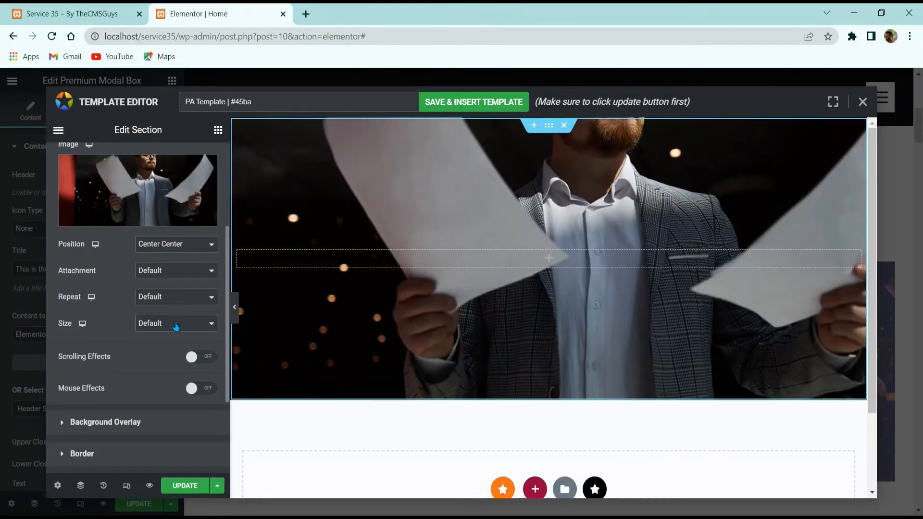
click(176, 325)
click(160, 356)
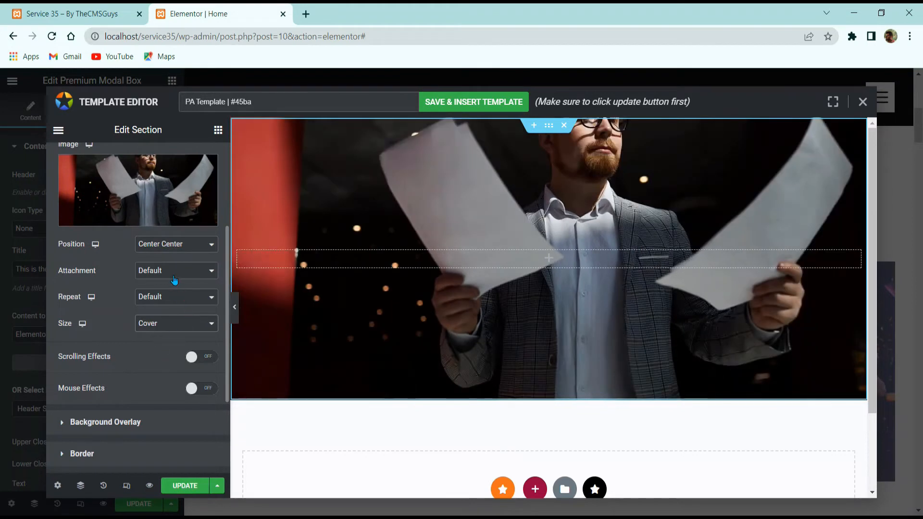
click(177, 247)
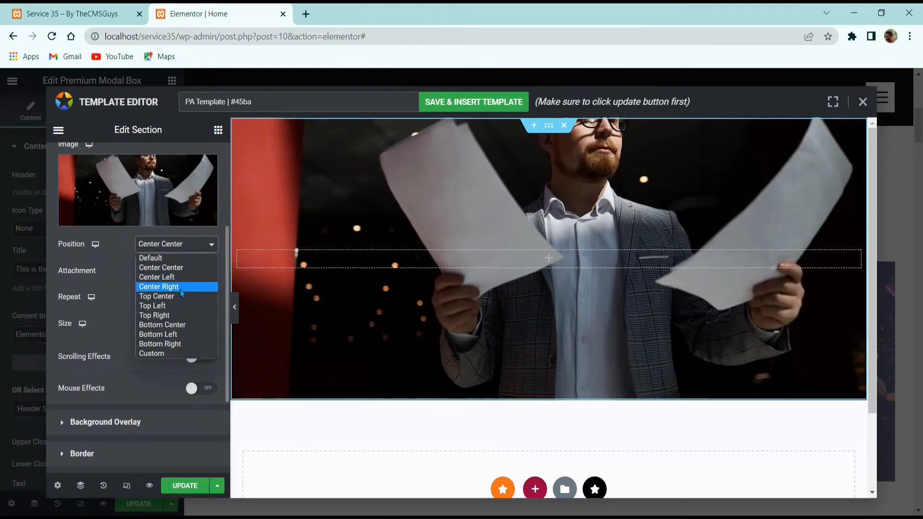
click(177, 296)
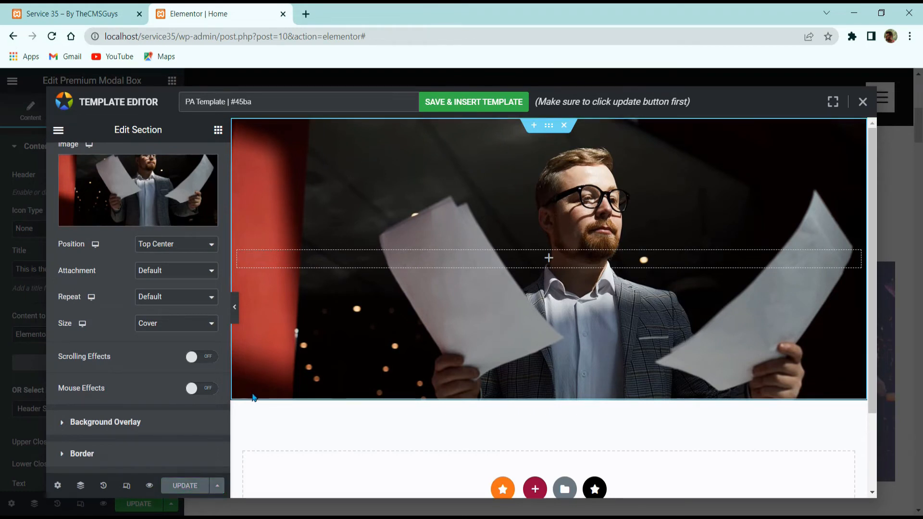
click(218, 130)
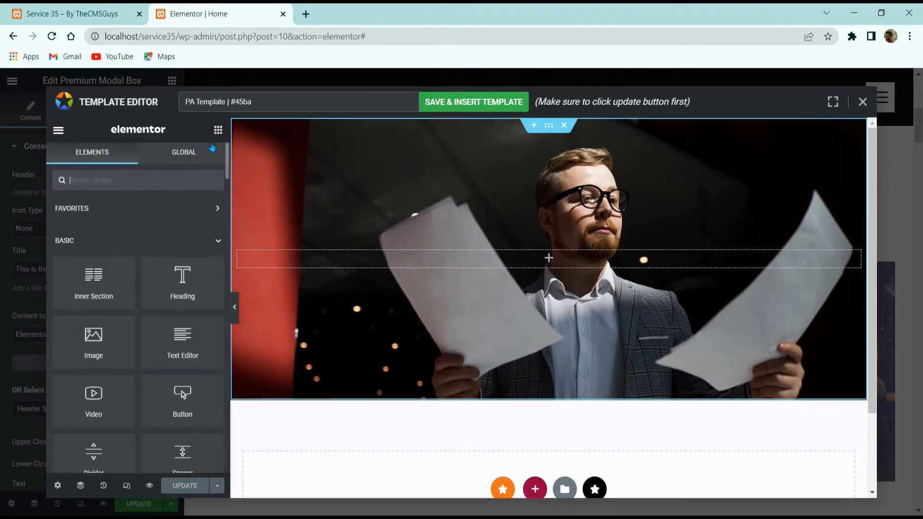
Add a centred heading reading 'This Is A Heading' inside the photo section.
drag(158, 280, 404, 259)
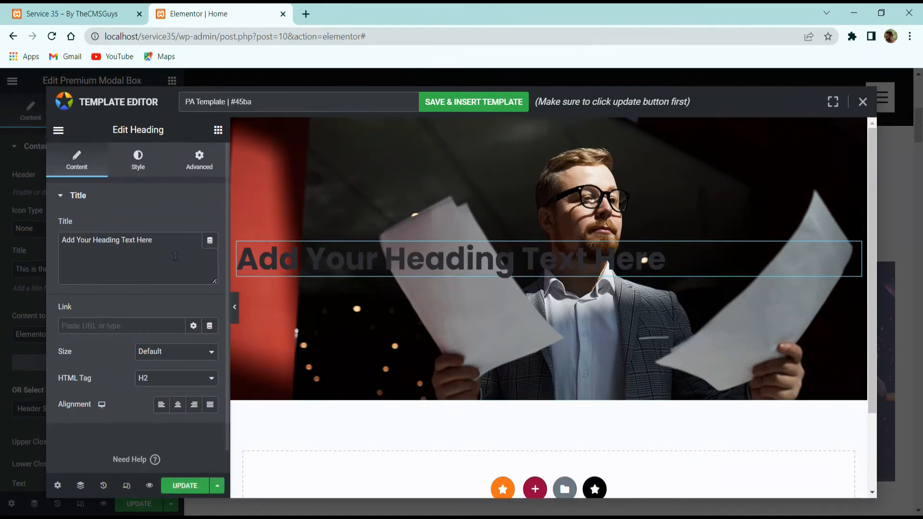
text(This )
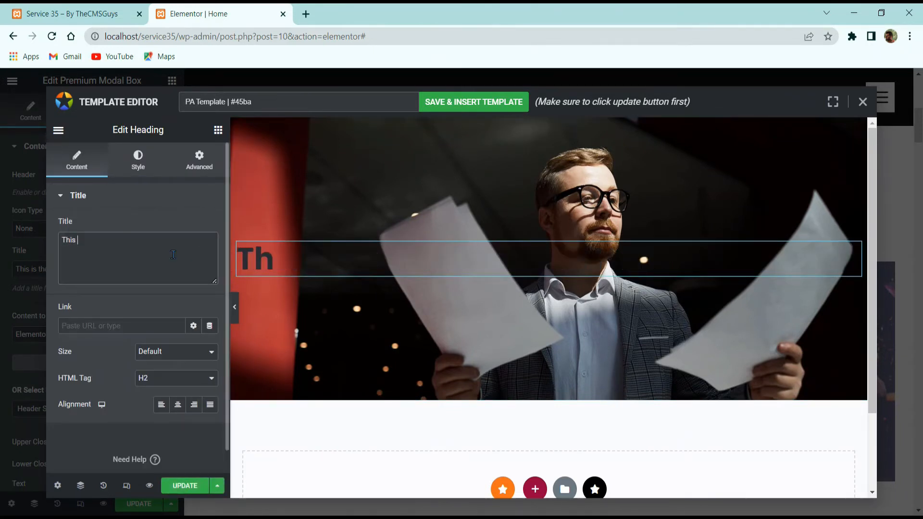
text(Is A He)
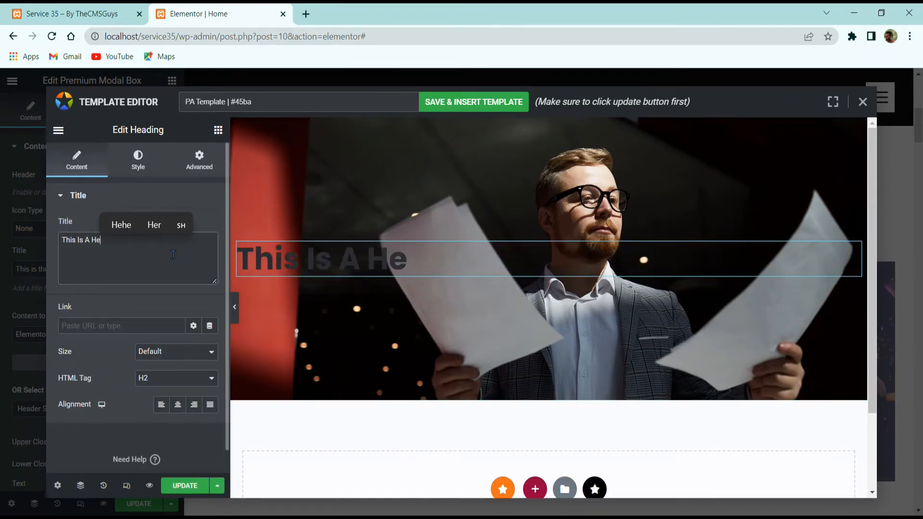
text(ading)
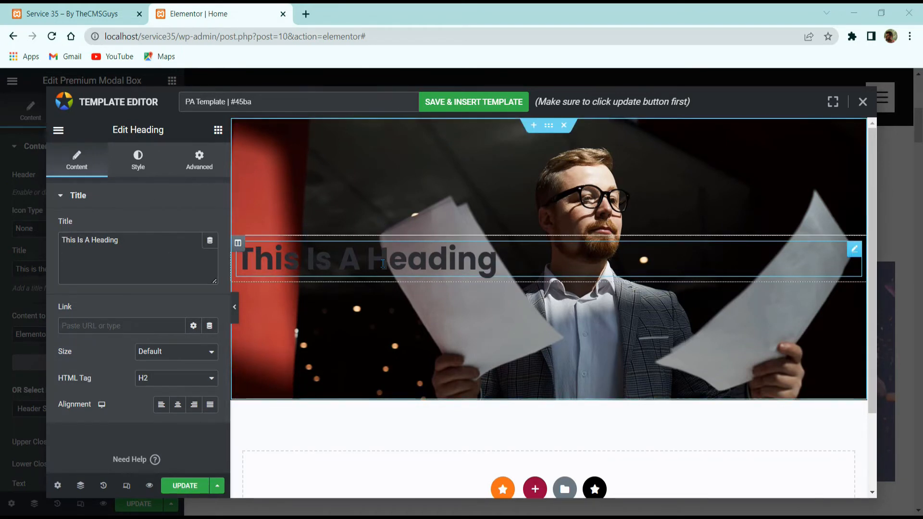
click(177, 404)
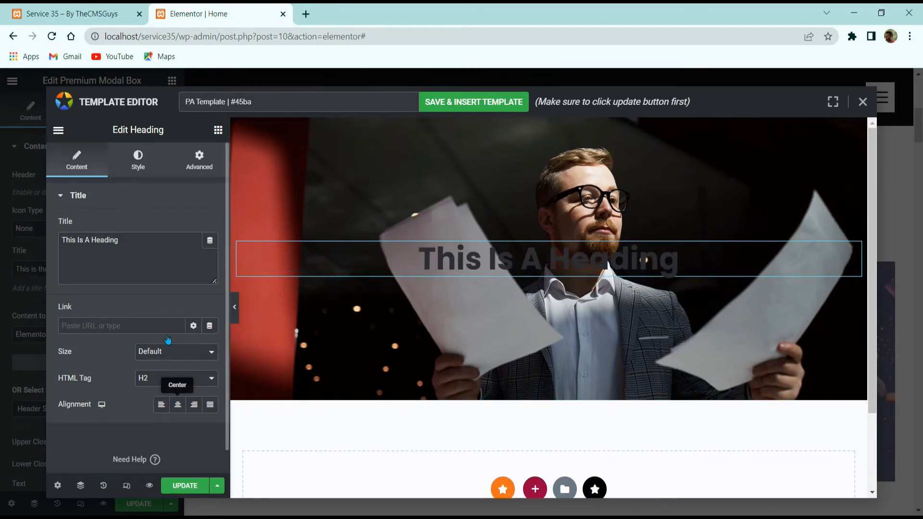
Colour the heading text white, then duplicate the heading.
click(150, 155)
click(209, 226)
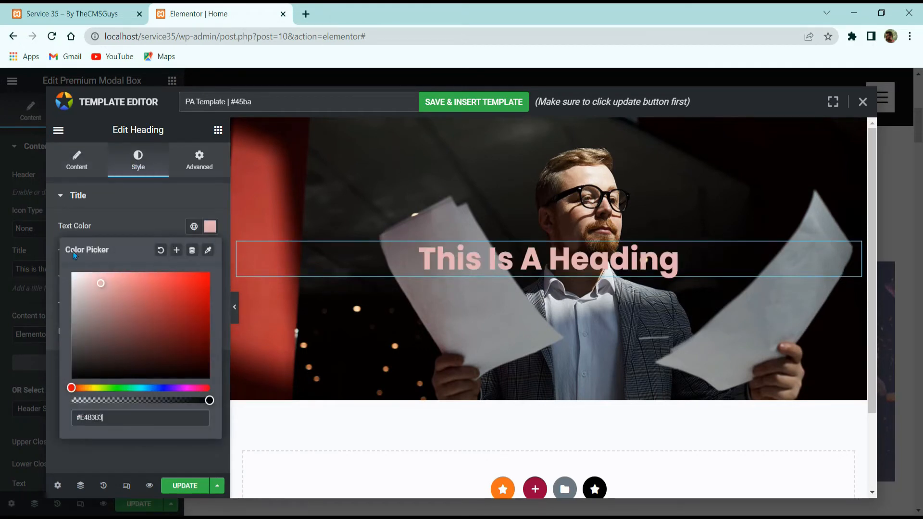
click(72, 265)
click(77, 195)
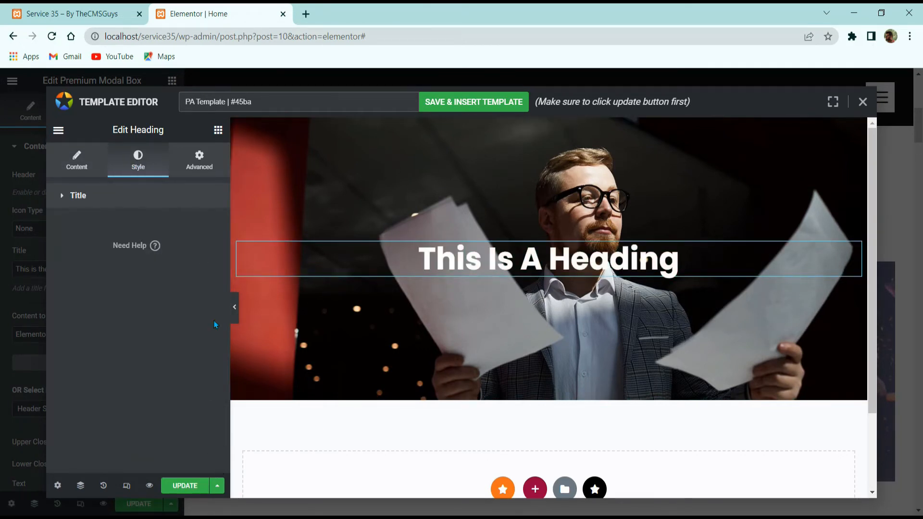
right_click(441, 260)
click(481, 261)
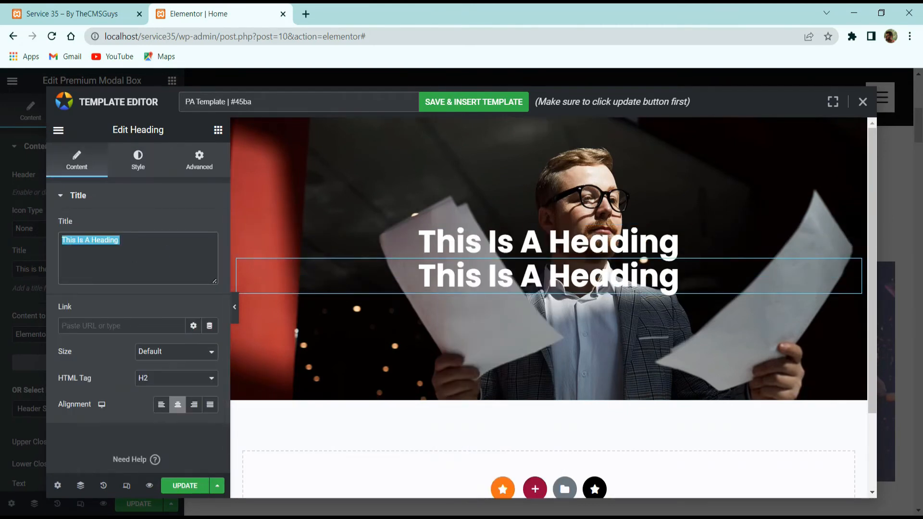
Search for a lorem ipsum generator, open loremipsum.io, copy its paragraph, and return to Elementor.
click(307, 14)
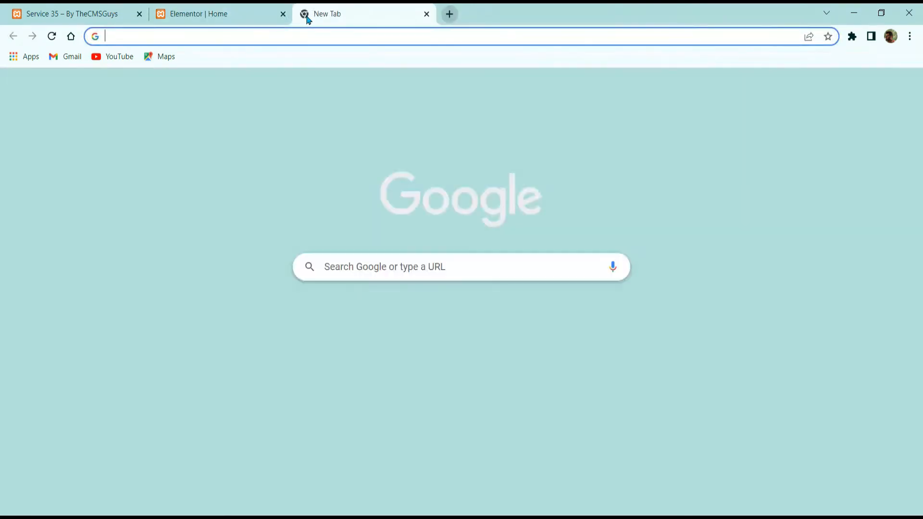
text(lore)
key(Return)
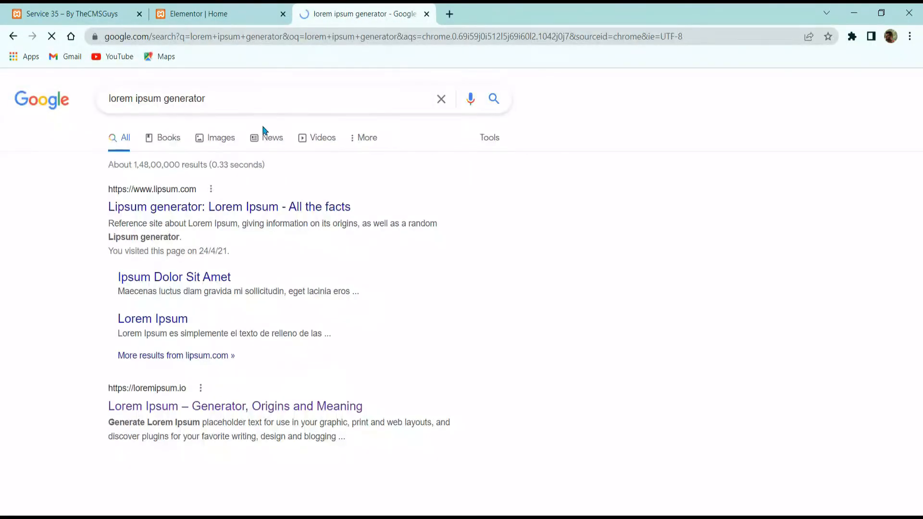
click(169, 398)
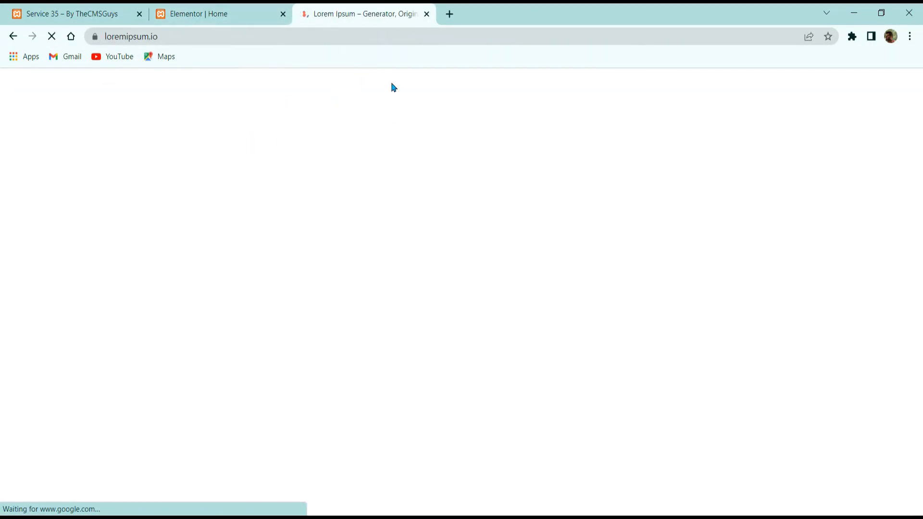
scroll(337, 240, down, 10)
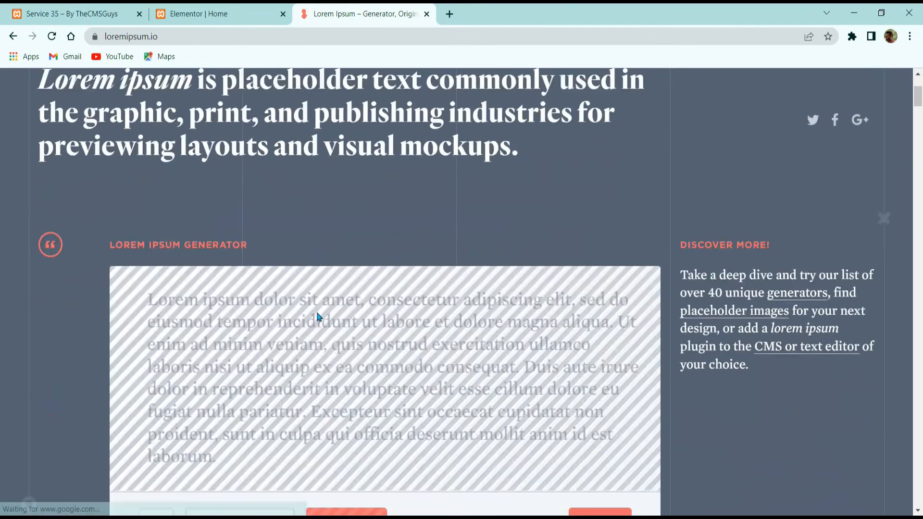
scroll(261, 267, up, 4)
drag(219, 251, 138, 104)
key(ctrl+c)
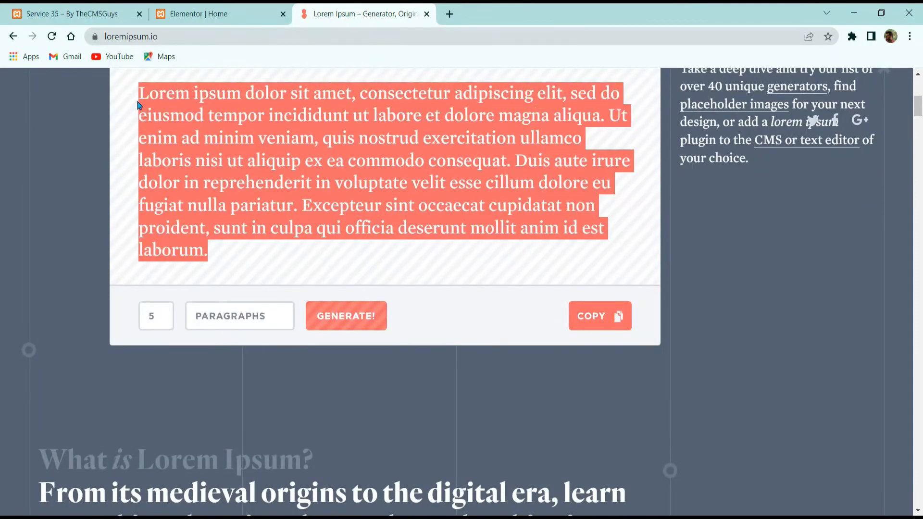
click(264, 12)
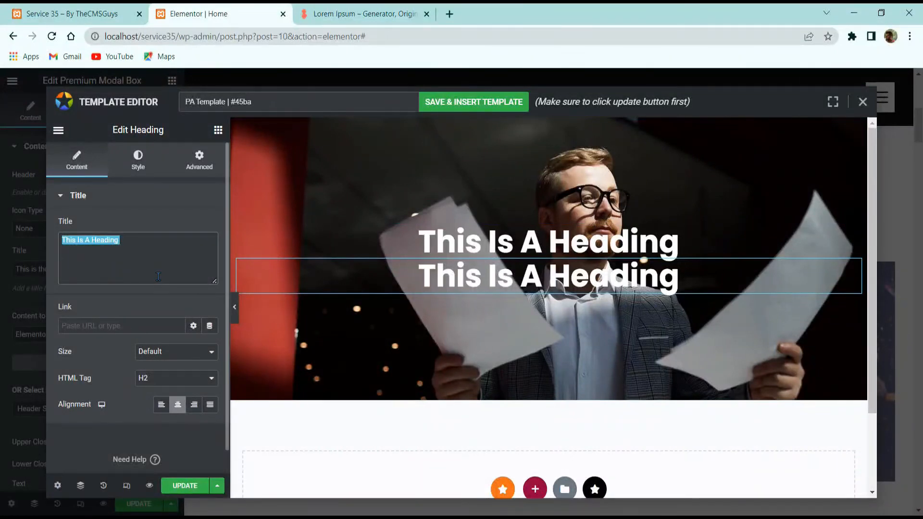
Paste the lorem ipsum text into the second heading and render it as a p tag.
key(ctrl+v)
click(146, 378)
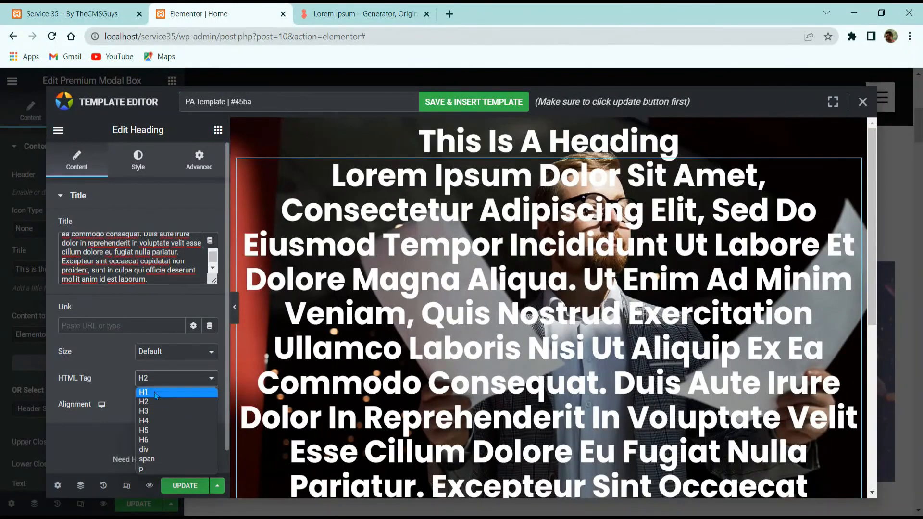
click(144, 468)
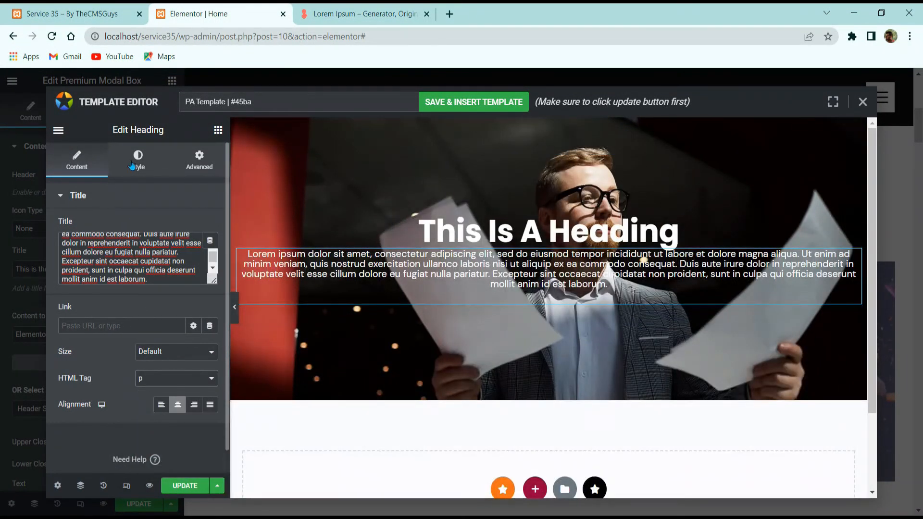
Set the paragraph's typography line height to 24 and update the template.
click(134, 163)
click(210, 252)
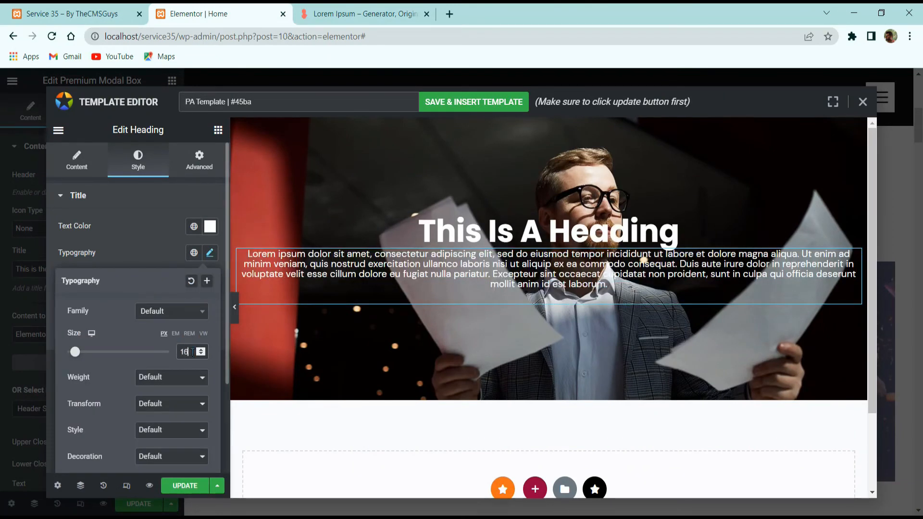
scroll(172, 428, down, 3)
text(24)
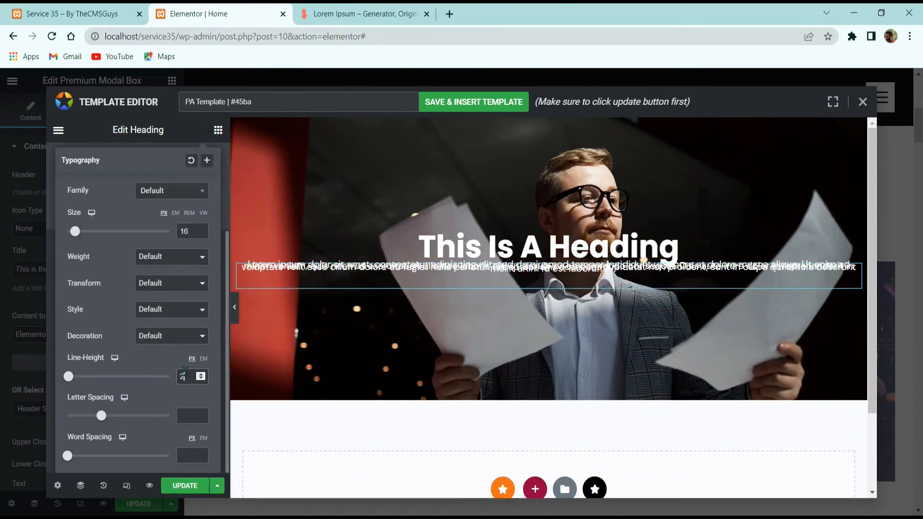
click(182, 486)
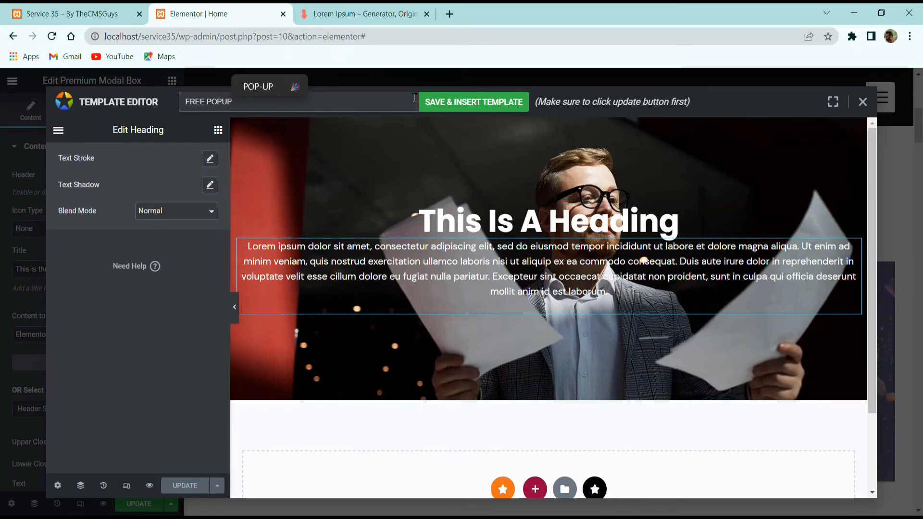
Insert the FREE POPUP template into the modal box and clear the Header Service 35 selection.
click(435, 102)
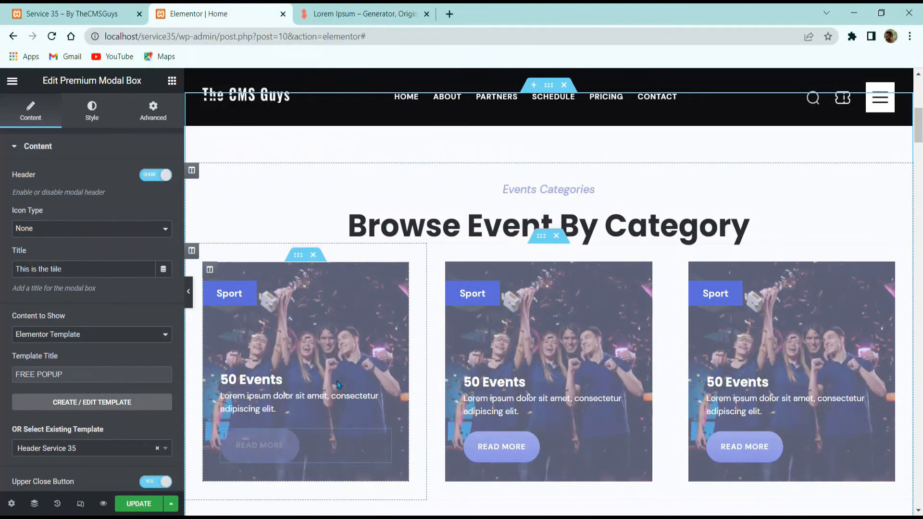
click(271, 449)
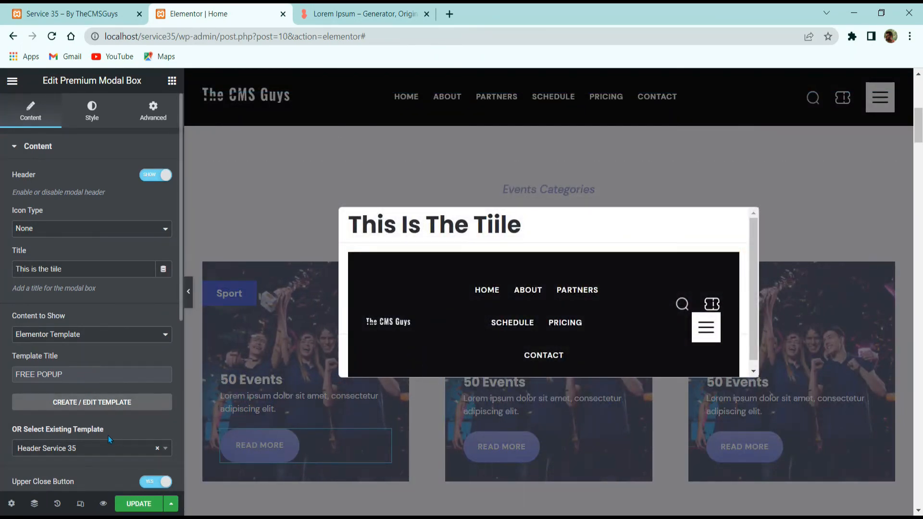
click(108, 448)
scroll(96, 409, down, 2)
scroll(76, 425, up, 1)
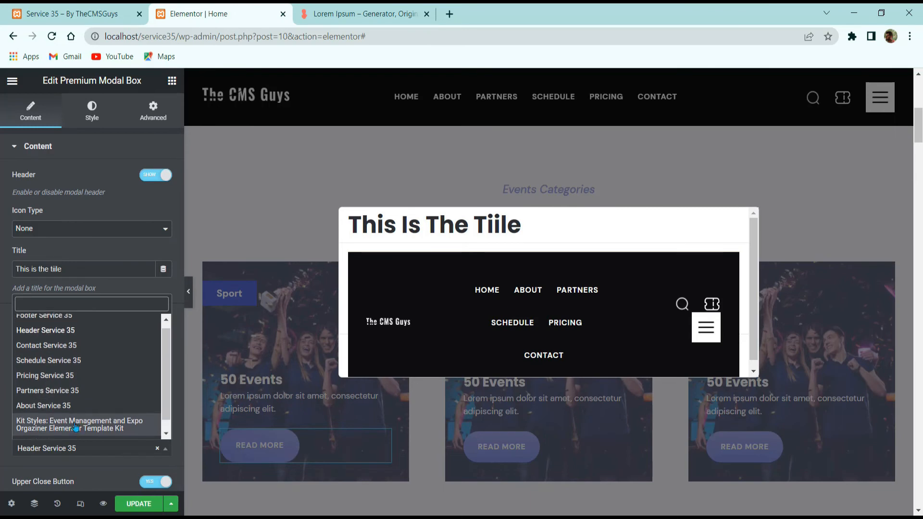
click(100, 288)
click(74, 334)
click(79, 356)
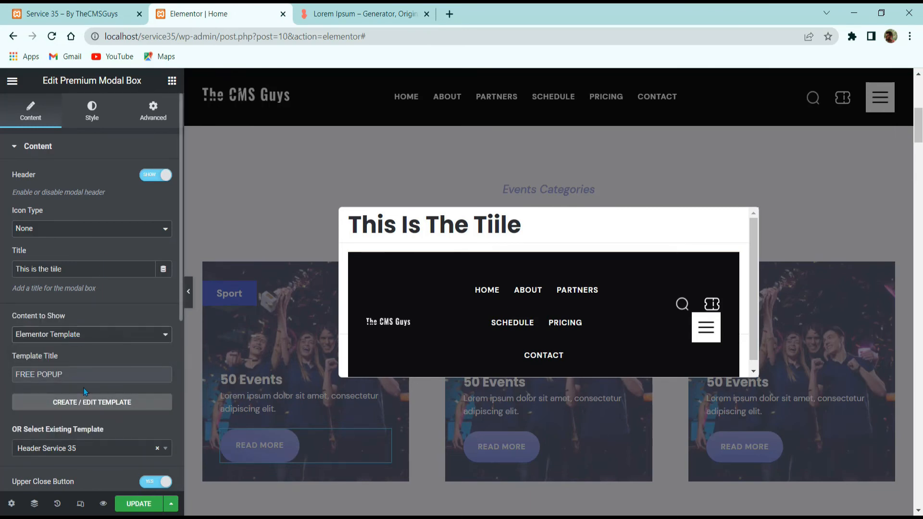
click(156, 448)
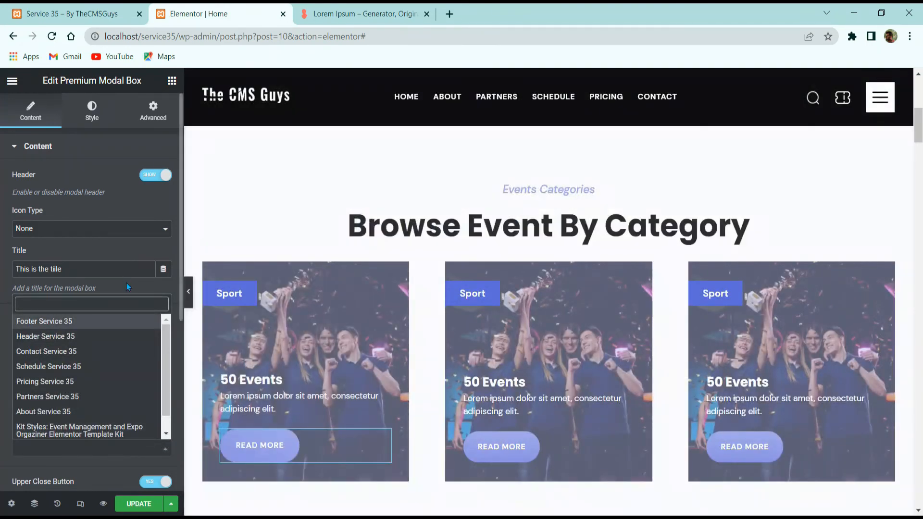
click(79, 347)
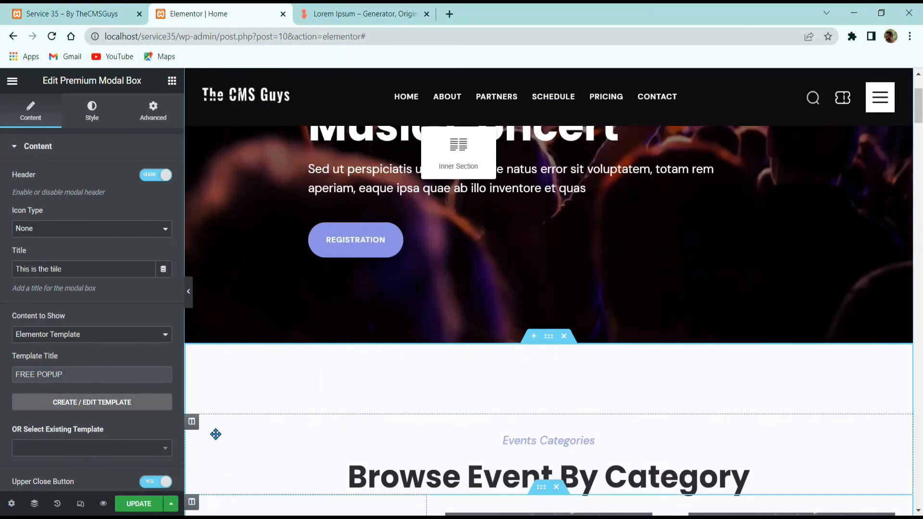
Undo the accidentally added empty inner section.
drag(216, 434, 340, 387)
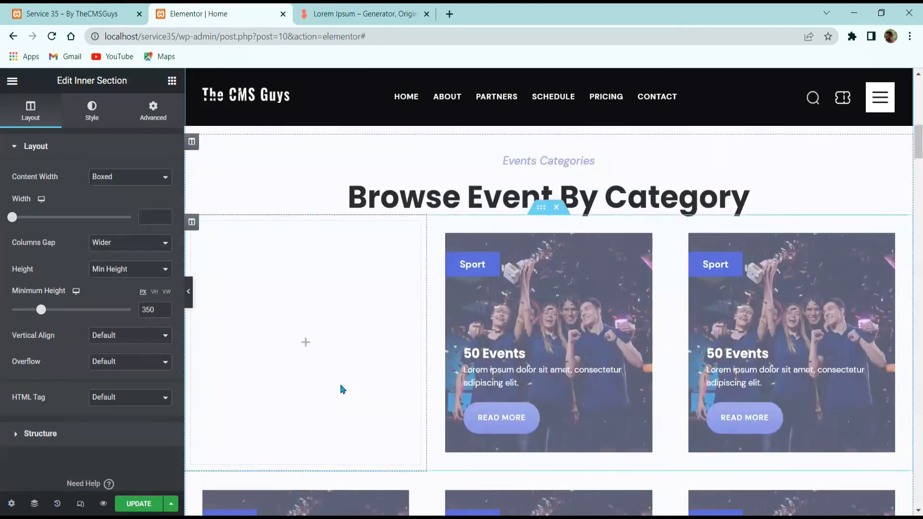
scroll(371, 334, up, 3)
scroll(373, 335, down, 6)
key(ctrl+z)
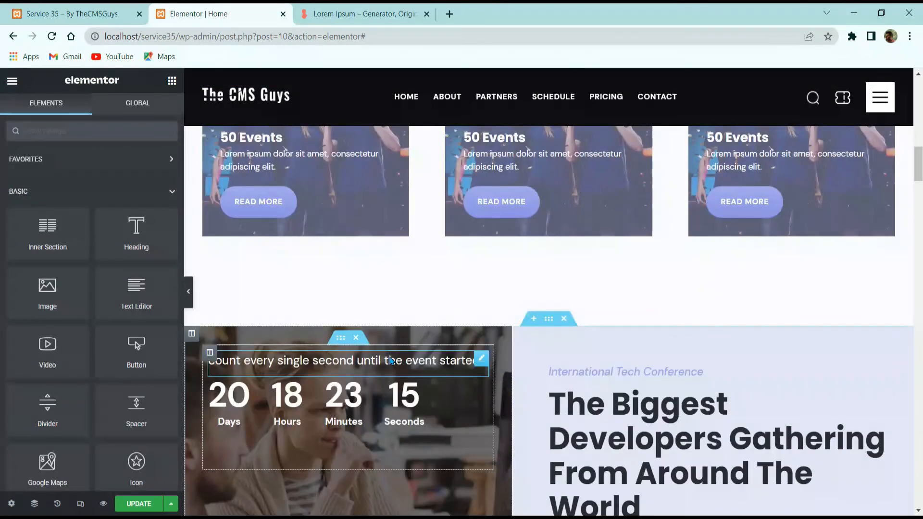
Preview the FREE POPUP modal from the first card's Read More button, then close it.
click(258, 201)
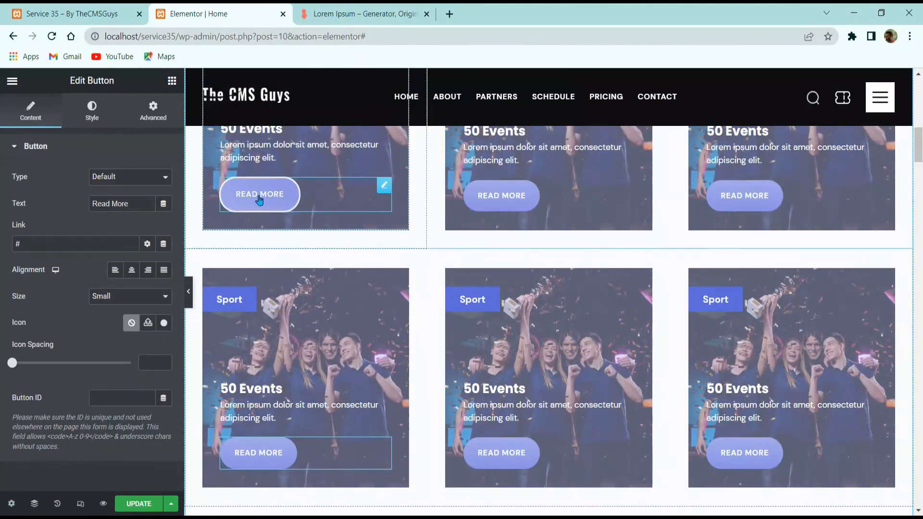
click(258, 202)
scroll(466, 264, down, 1)
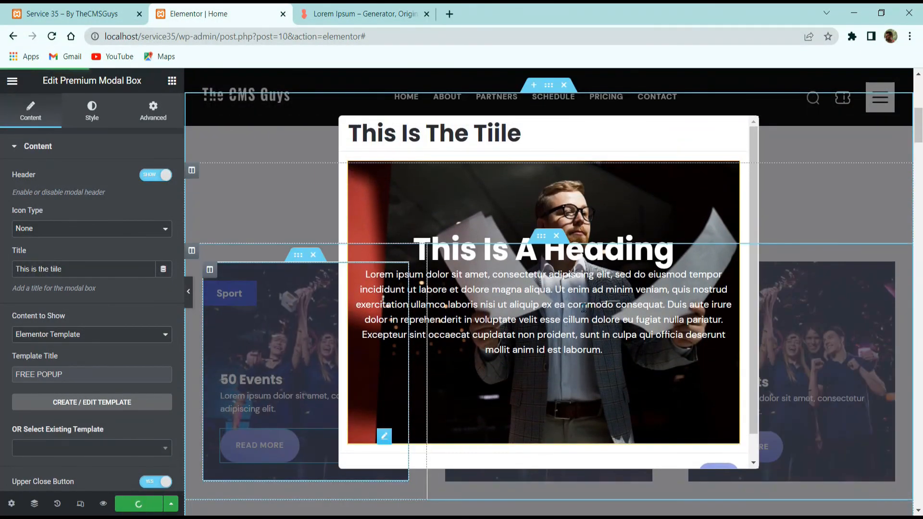
scroll(581, 308, down, 1)
scroll(580, 308, up, 1)
scroll(580, 308, down, 1)
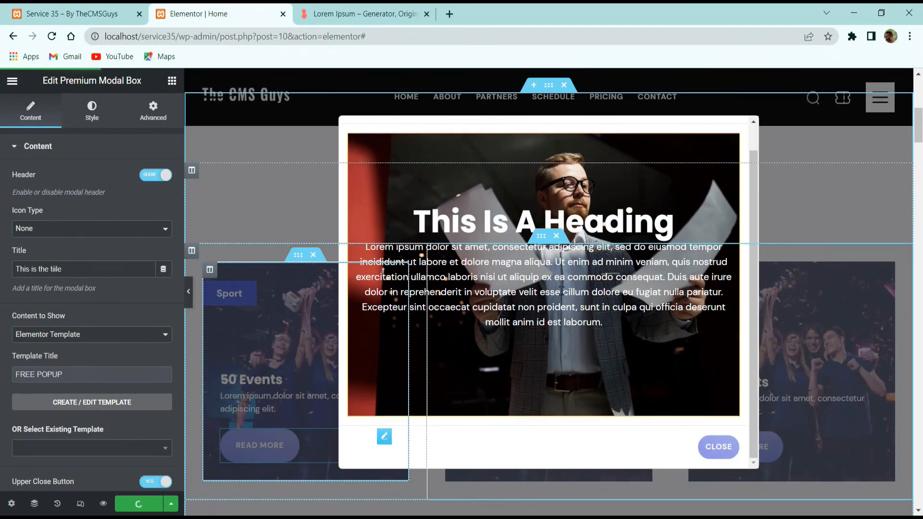
scroll(462, 268, up, 1)
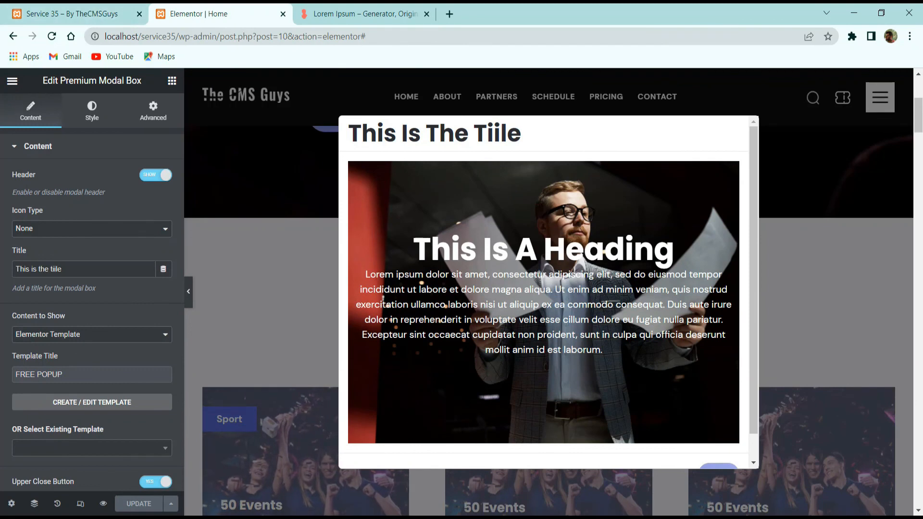
scroll(544, 337, down, 3)
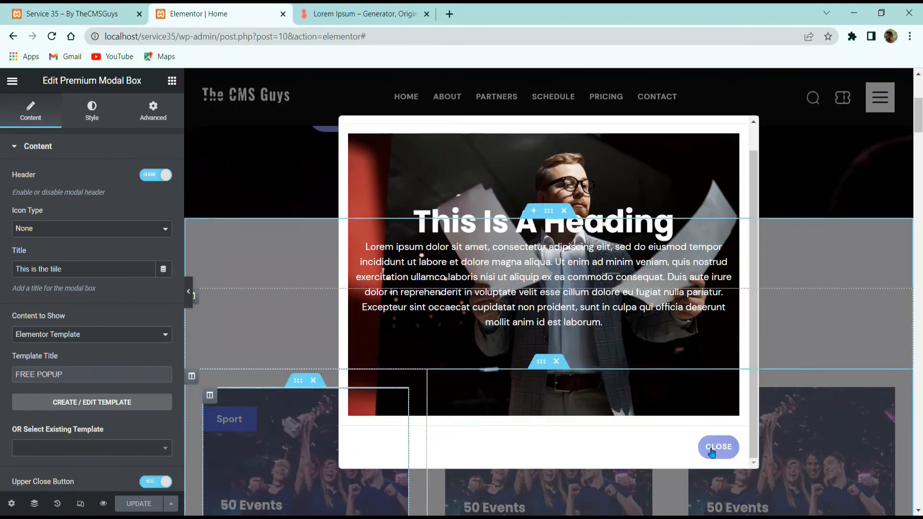
click(717, 444)
scroll(608, 423, down, 5)
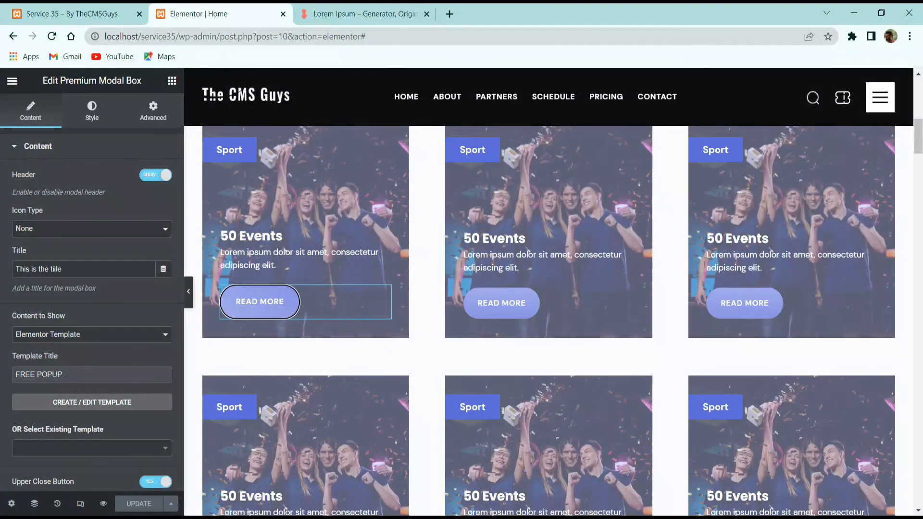